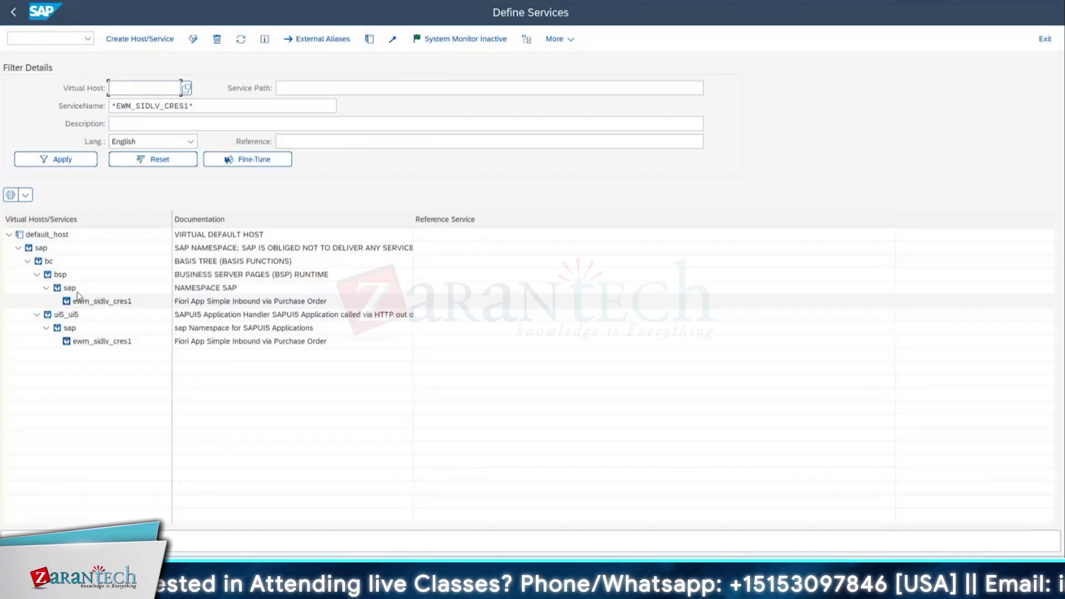
# Check whether the two ewm_sidlv_cres1 service nodes, under bsp/sap and ui5_ui5/sap, are activated.
pyautogui.rightClick(119, 304)
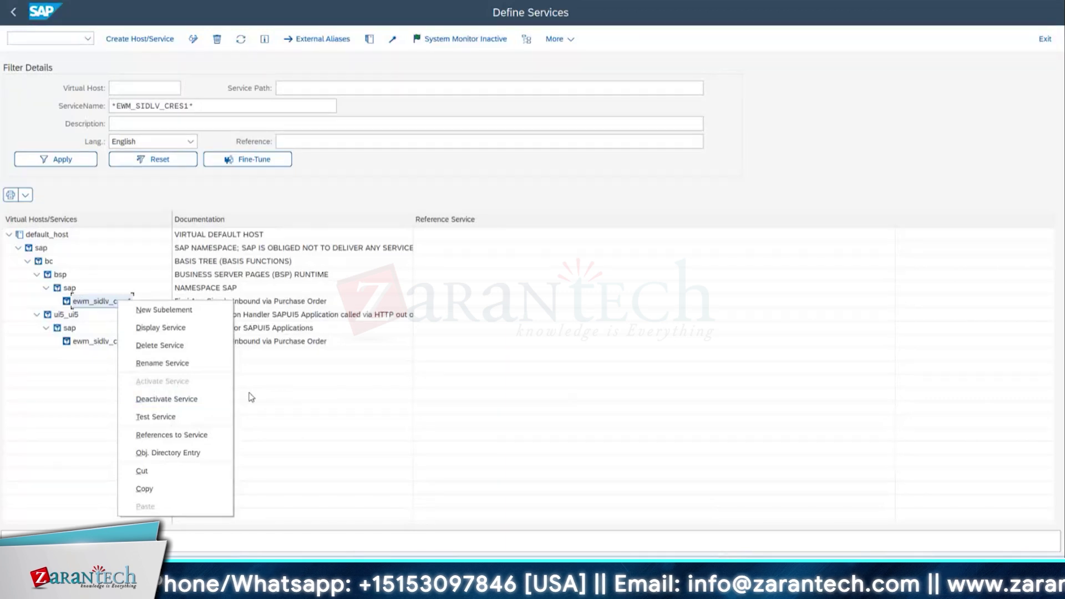
pyautogui.click(295, 393)
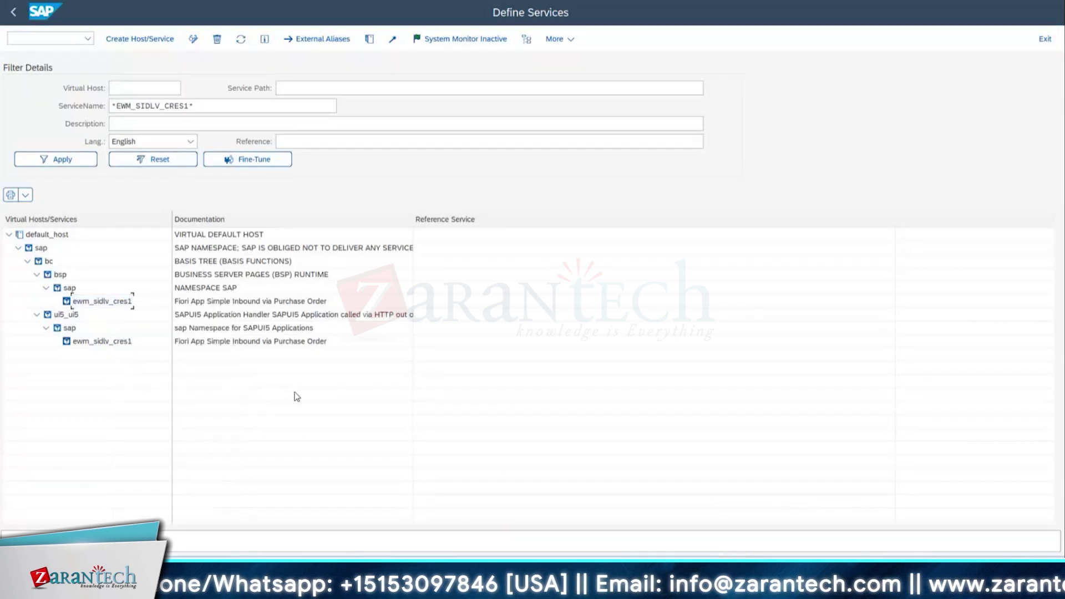
pyautogui.rightClick(114, 341)
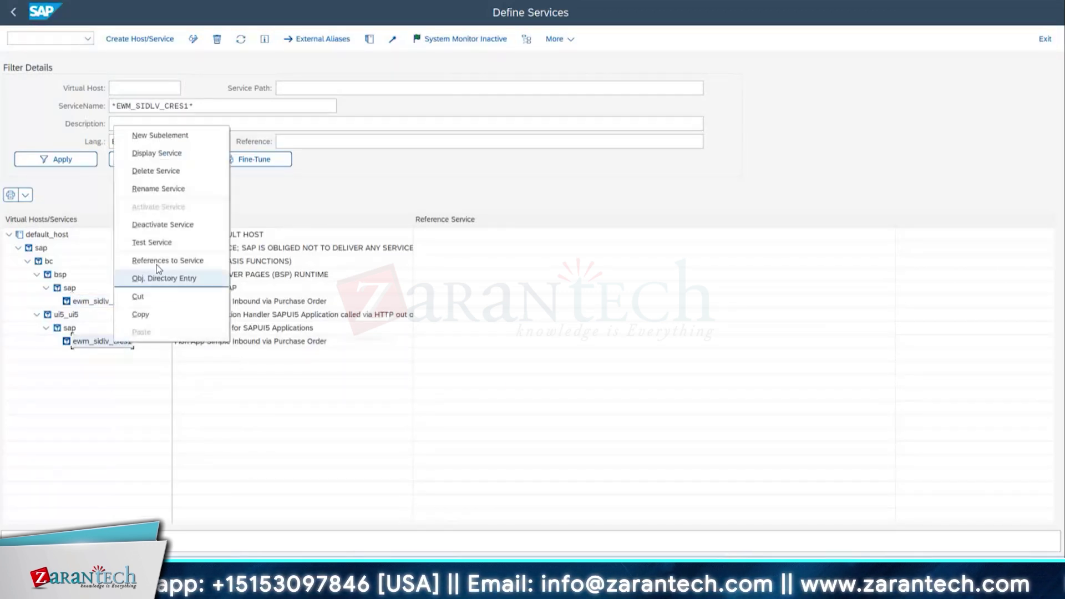
pyautogui.click(150, 391)
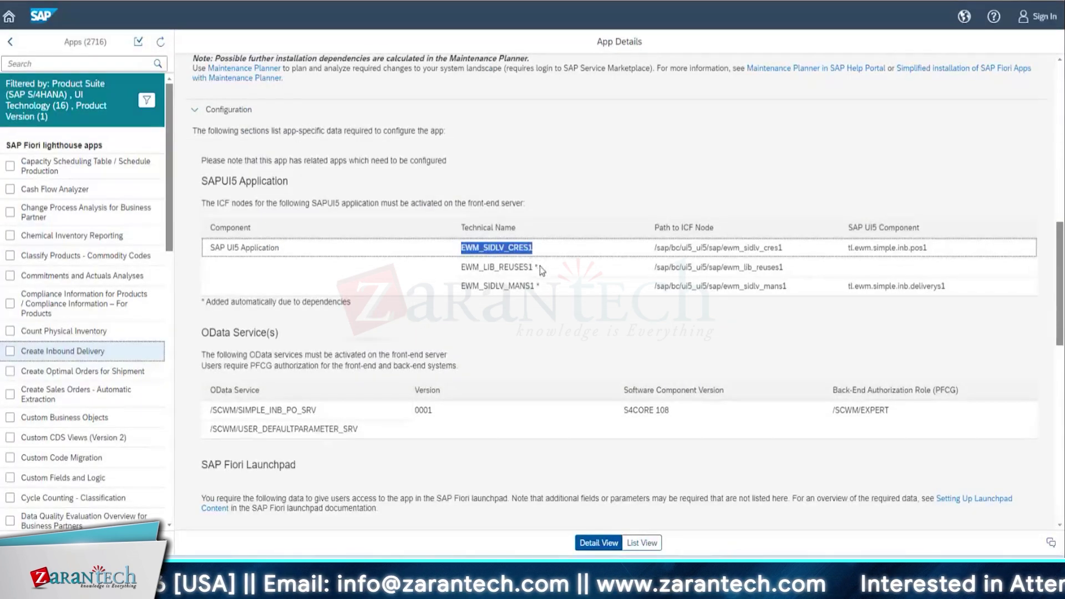
# Copy the technical name EWM_LIB_REUSES1 * from the Fiori apps library and filter the ICF services by that service name.
pyautogui.moveTo(539, 267); pyautogui.dragTo(460, 270)
pyautogui.hotkey('ctrl', 'c')
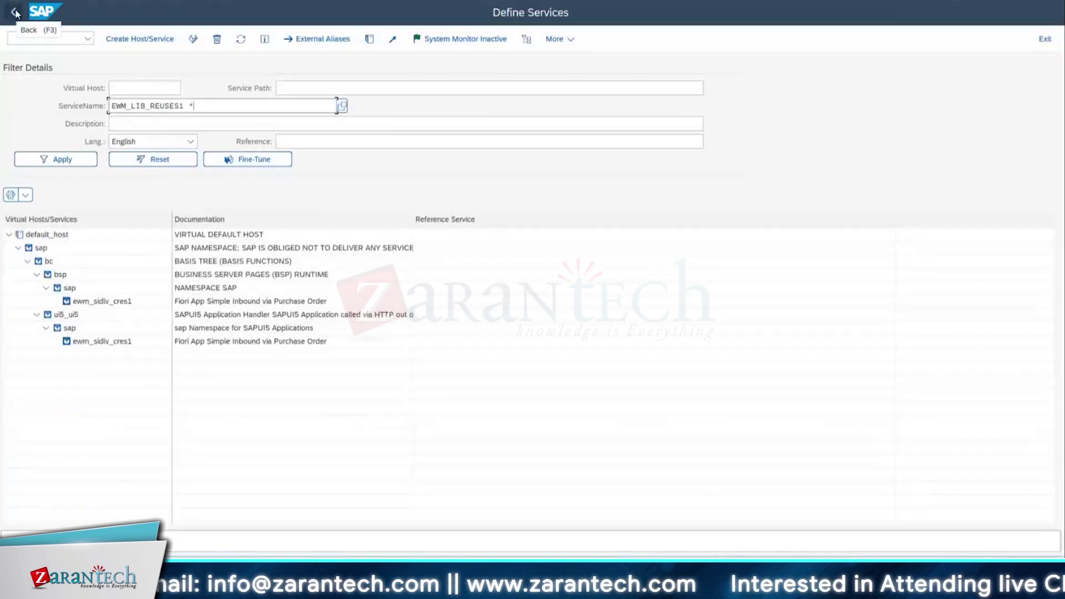
pyautogui.click(13, 11)
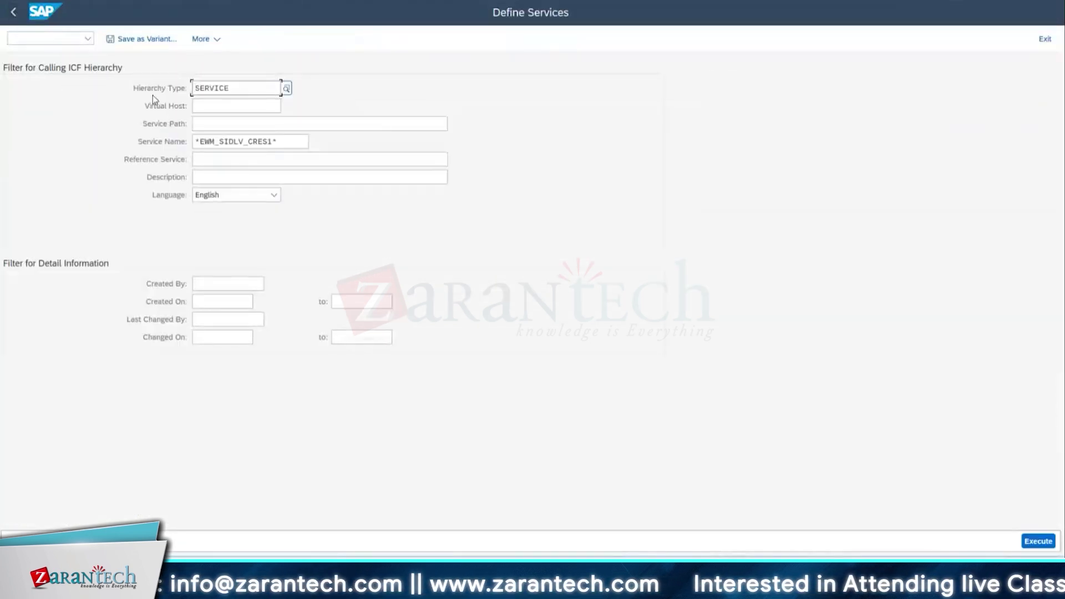
pyautogui.tripleClick(250, 142)
pyautogui.hotkey('ctrl', 'v')
pyautogui.press('F8')
# Check whether the two ewm_lib_reuses1 service nodes, under bsp/sap and ui5_ui5/sap, are activated.
pyautogui.rightClick(118, 303)
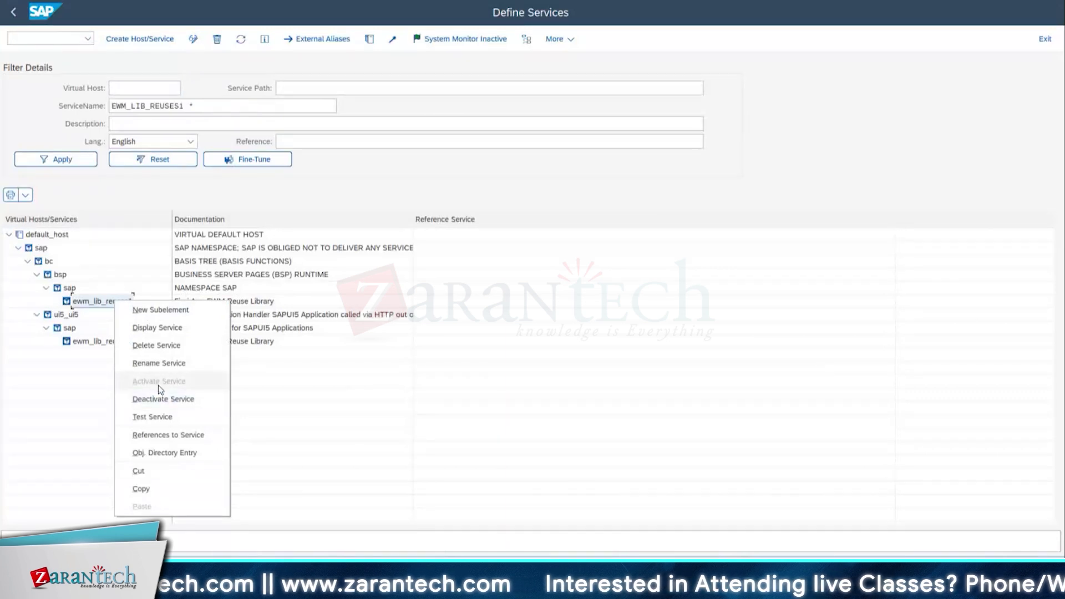
pyautogui.press('Escape')
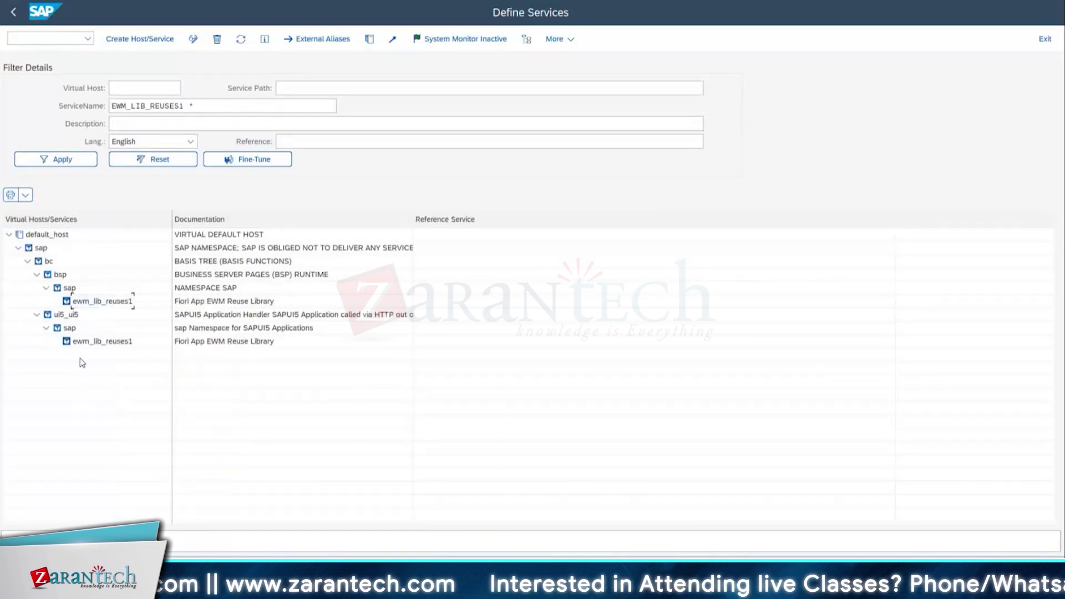
pyautogui.rightClick(107, 344)
pyautogui.click(131, 417)
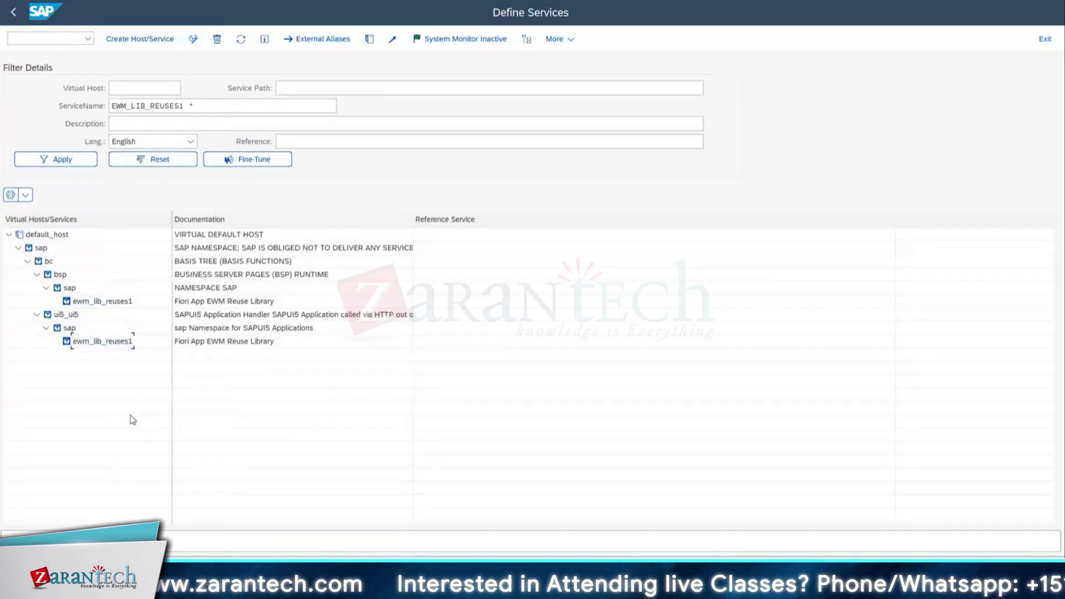
# Look up the library's EWM_SIDLV_MANS1 * name in Define Services and check whether its ui5_ui5 node is activated.
pyautogui.hotkey('alt', 'Tab')
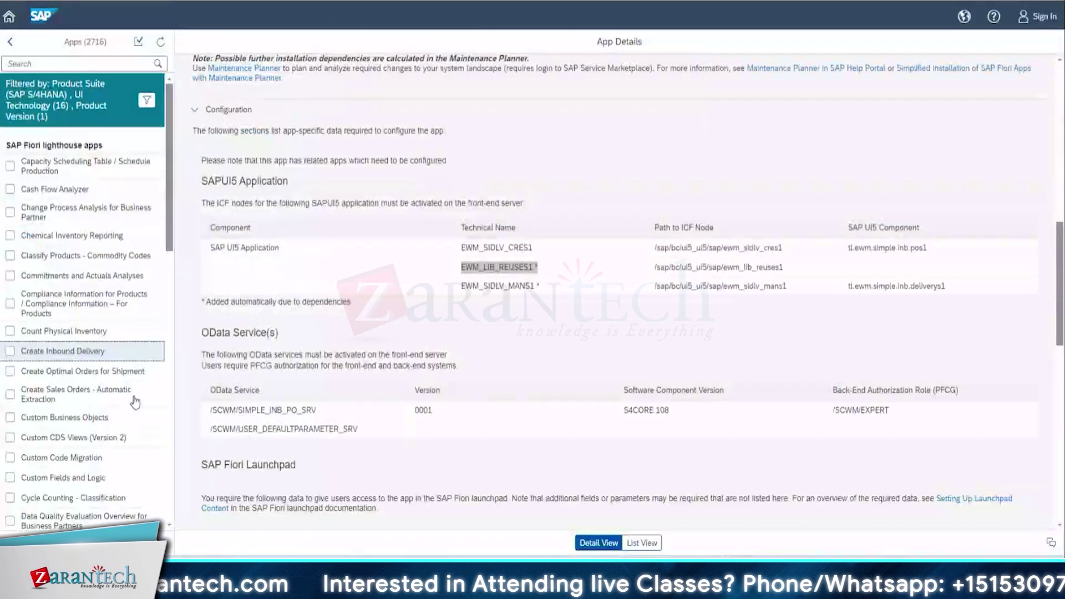
pyautogui.moveTo(536, 291); pyautogui.dragTo(463, 283)
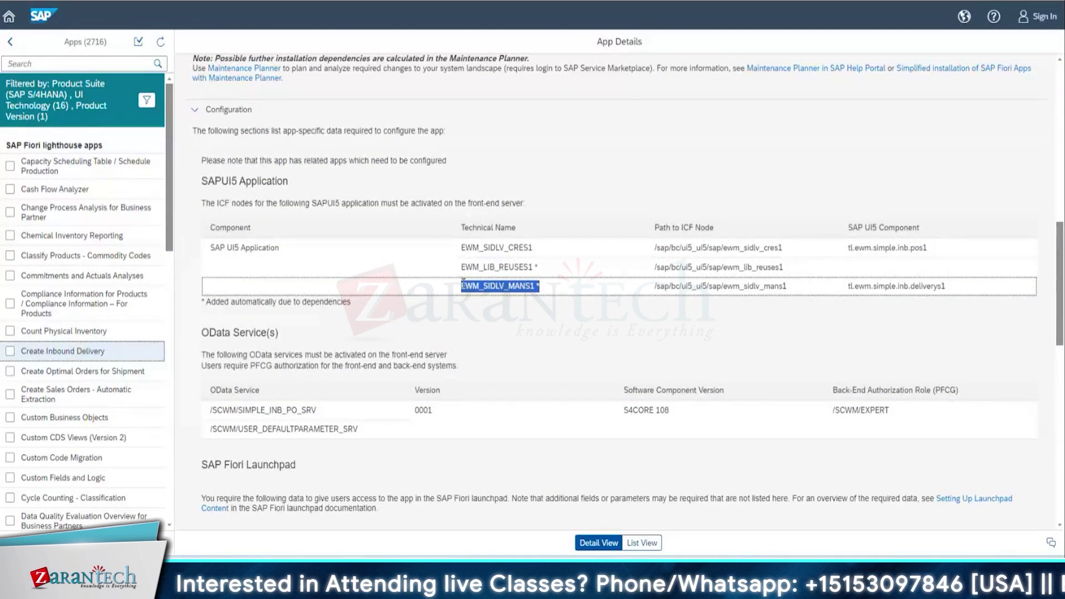
pyautogui.hotkey('alt', 'Tab')
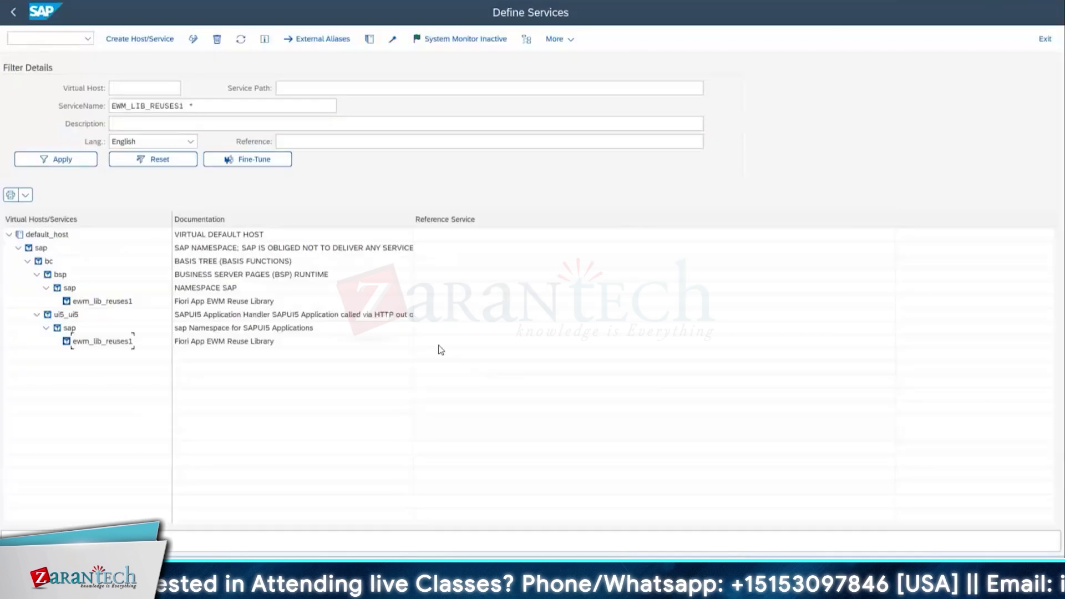
pyautogui.click(15, 12)
pyautogui.click(280, 141)
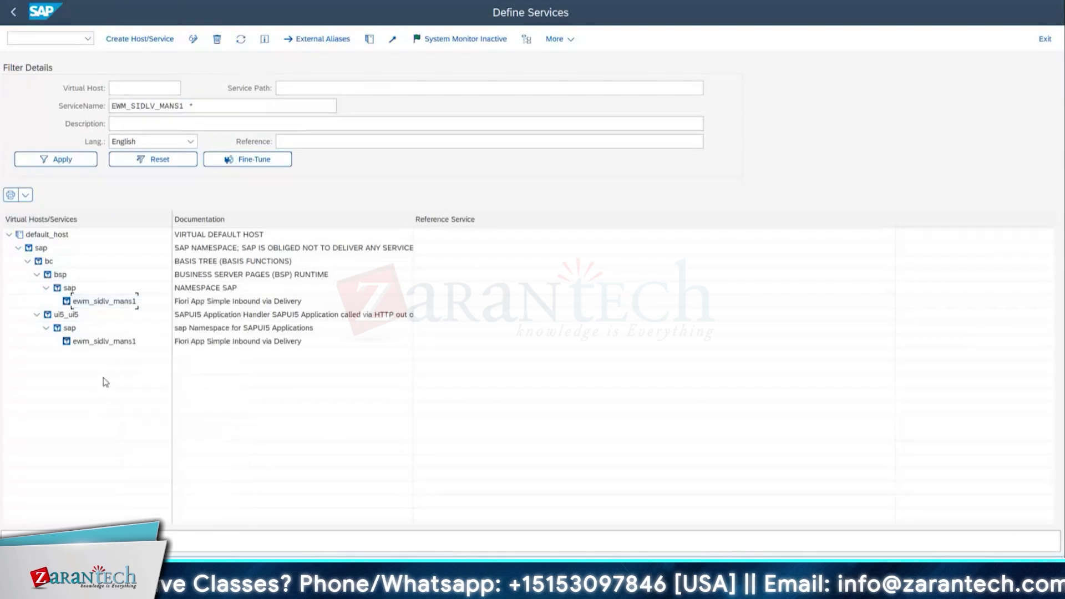
pyautogui.rightClick(121, 344)
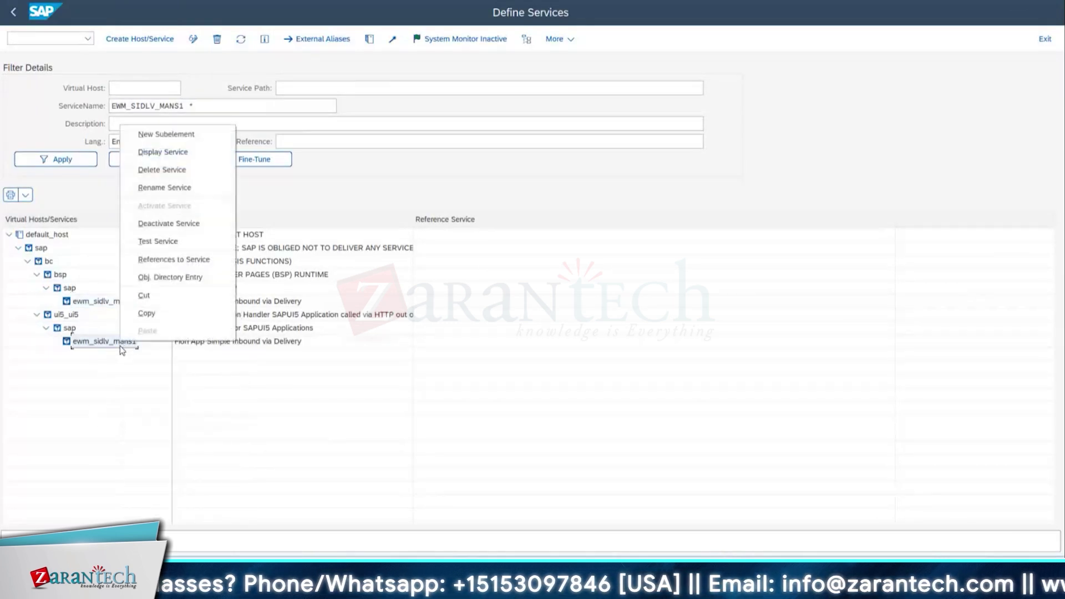
pyautogui.click(135, 397)
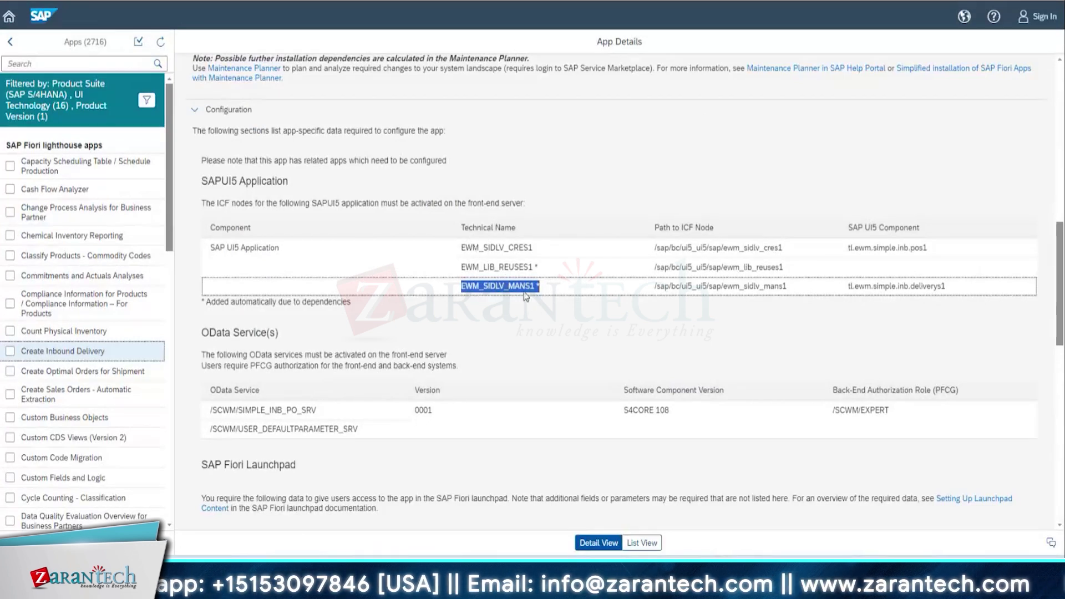
# Select the OData service name /SCWM/SIMPLE_INB_PO_SRV in the Create Inbound Delivery app's configuration details in the Fiori apps library.
pyautogui.scroll(-1, 525, 296)
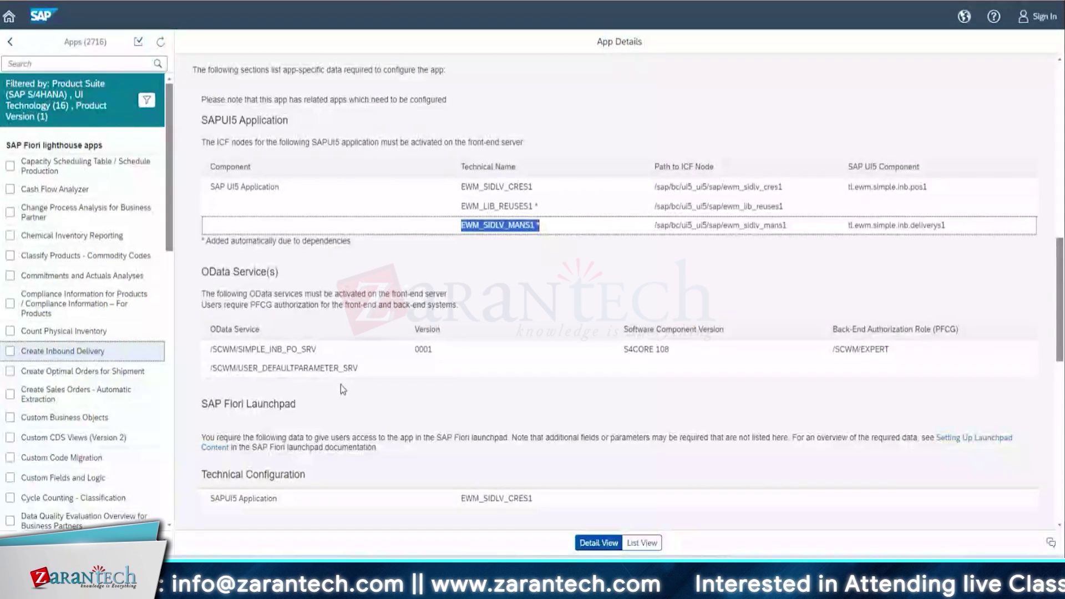
pyautogui.moveTo(324, 349); pyautogui.dragTo(243, 350)
pyautogui.moveTo(243, 350); pyautogui.dragTo(238, 349)
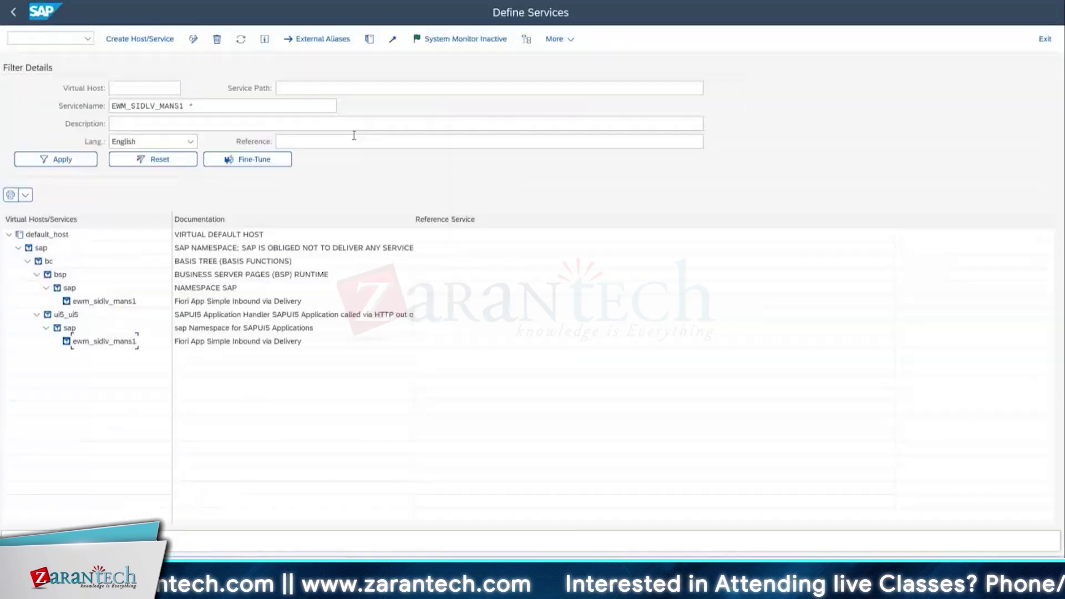
# Switch to Define Services in SAP and start transaction /n/iwfnd/maint_service.
pyautogui.click(64, 38)
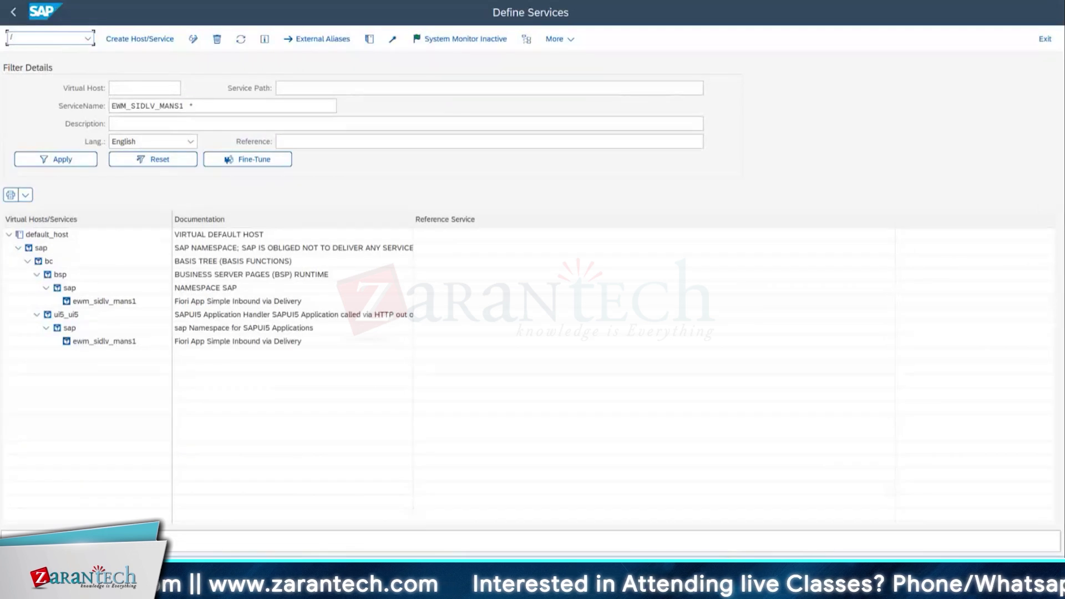
pyautogui.write('/n')
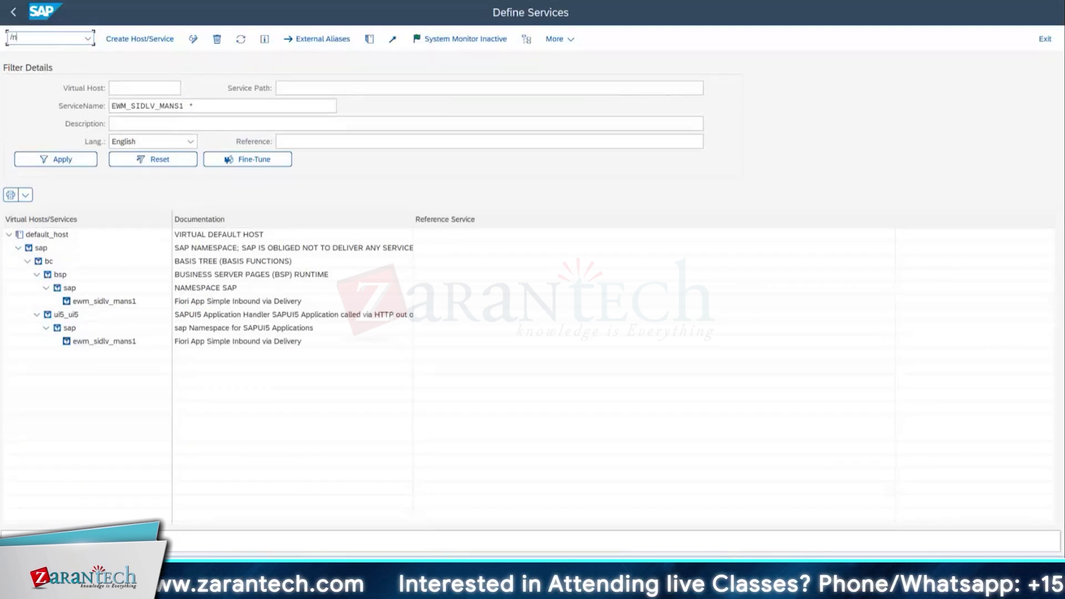
pyautogui.write('/iwf')
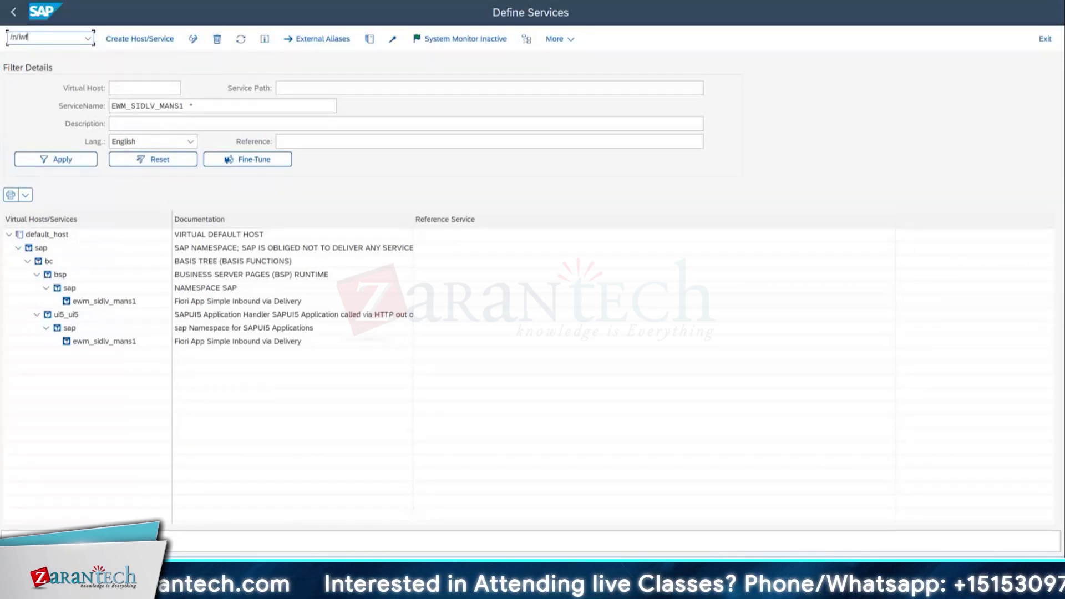
pyautogui.write('nd/main')
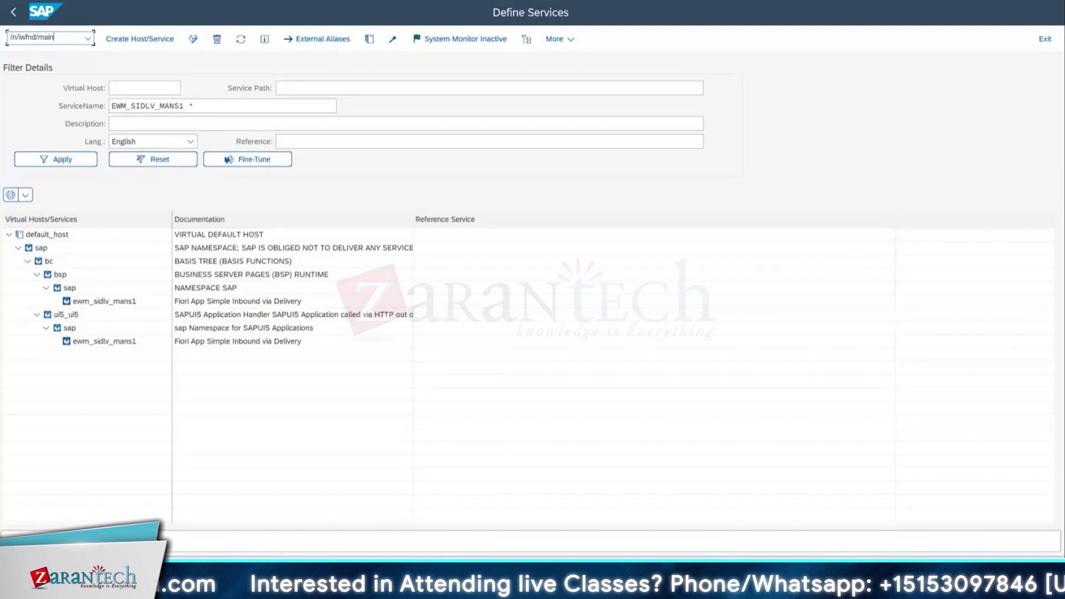
pyautogui.write('t_ser')
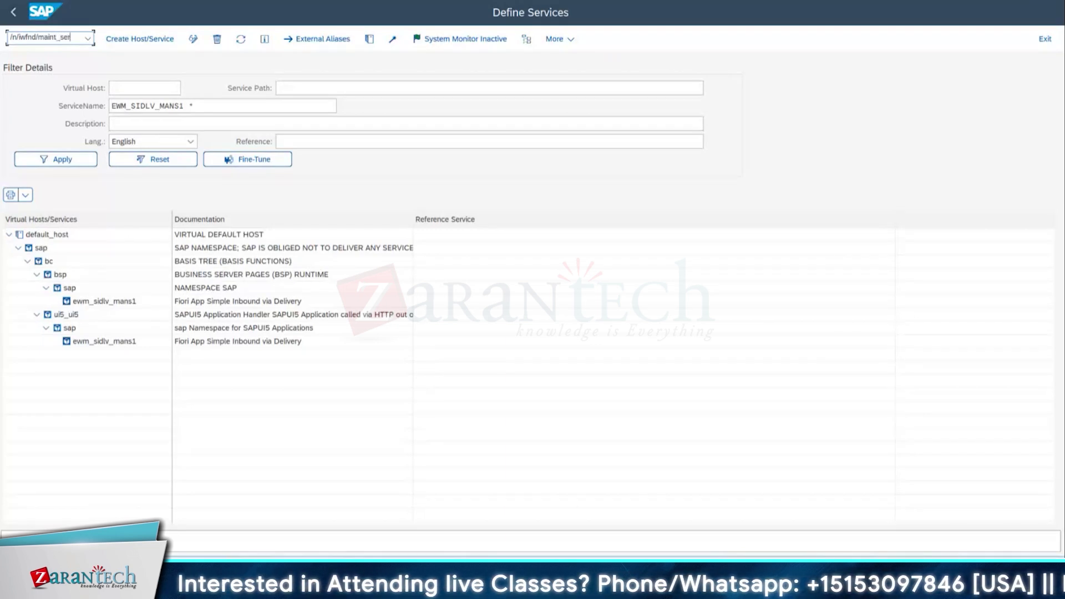
pyautogui.write('vice')
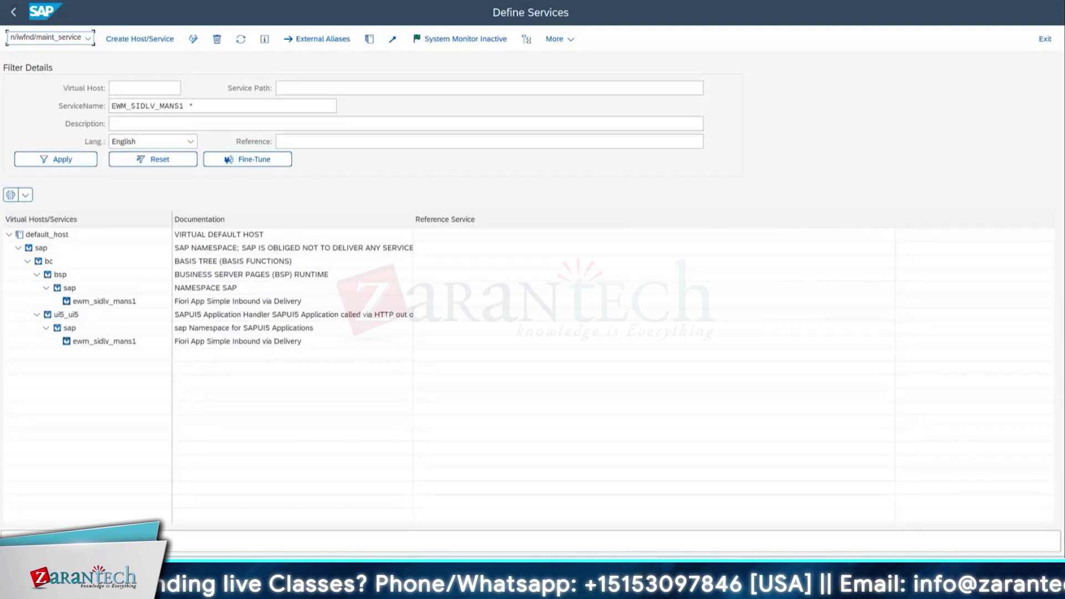
pyautogui.press('Return')
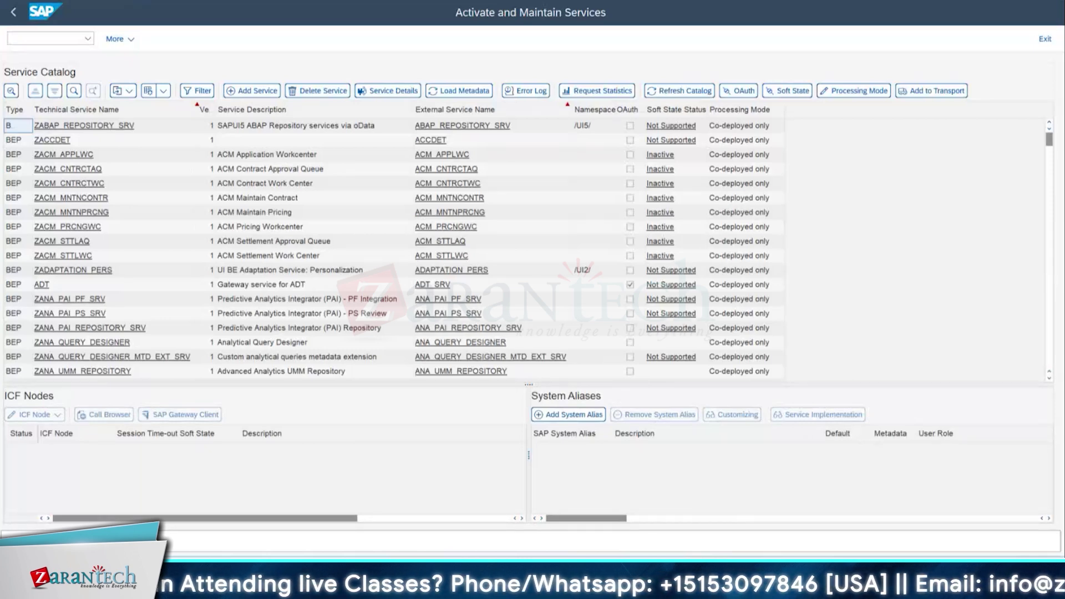
# Copy /SCWM/SIMPLE_INB_PO_SRV from the Fiori apps library's OData Service(s) table and return to Activate and Maintain Services.
pyautogui.hotkey('alt', 'Tab')
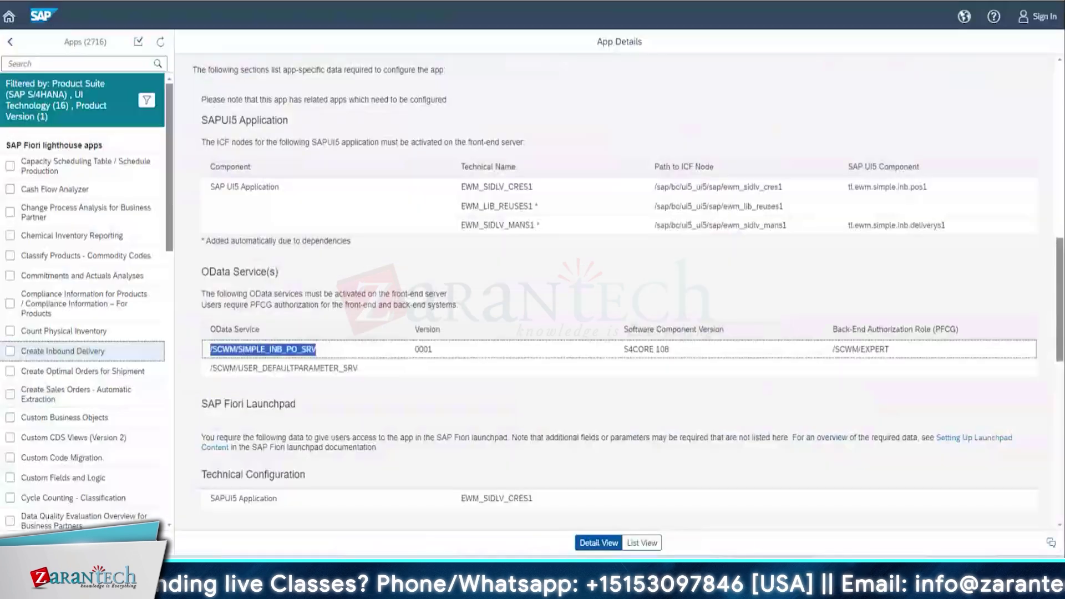
pyautogui.moveTo(352, 348); pyautogui.dragTo(211, 349)
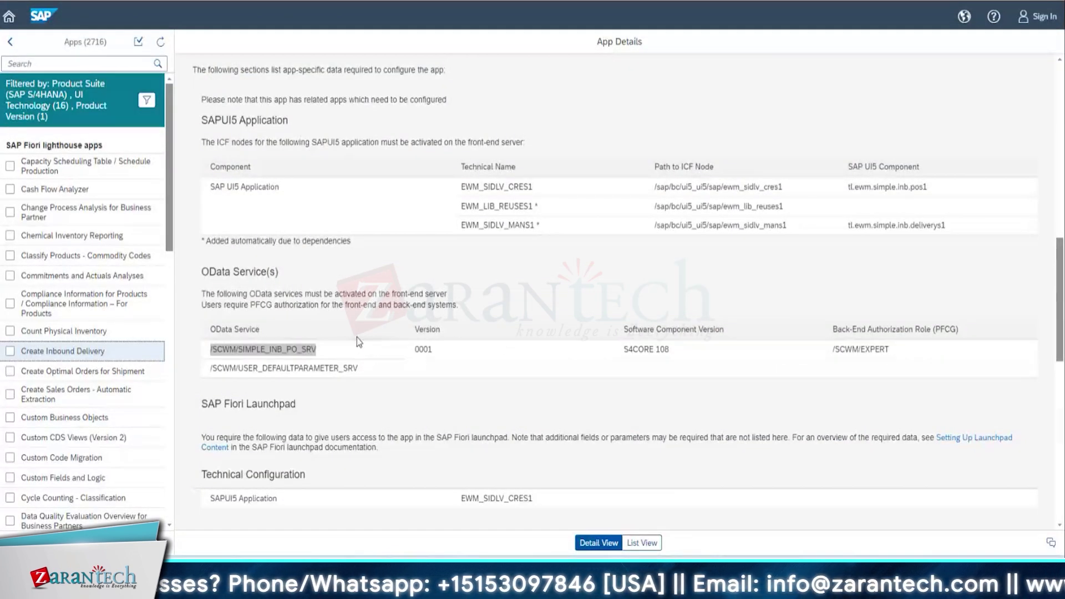
pyautogui.hotkey('alt', 'Tab')
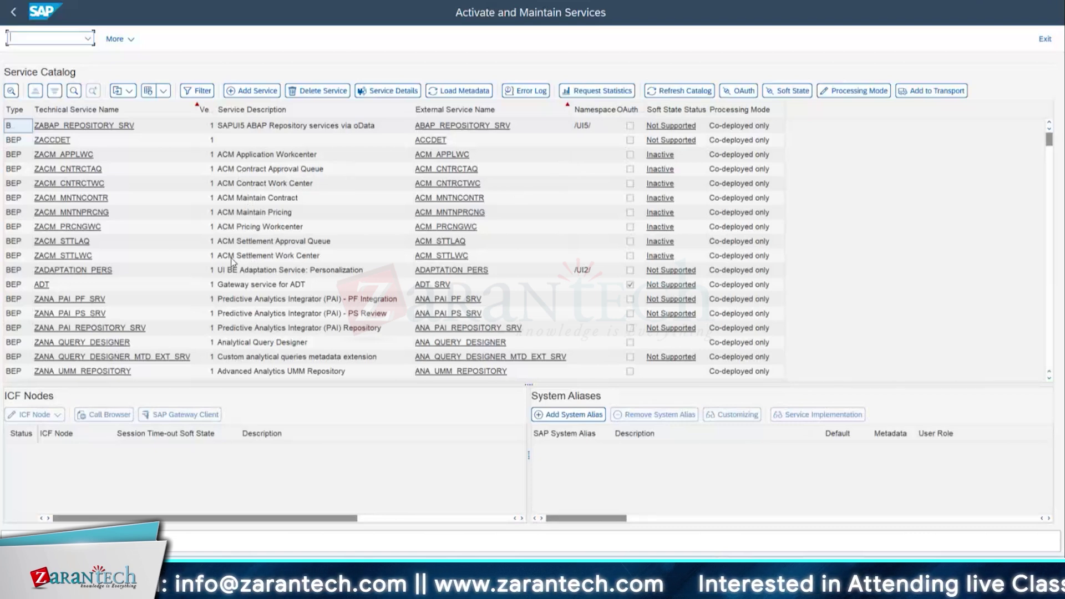
# Browse the technical service names in the Service Catalog list and return to its beginning.
pyautogui.scroll(-10, 166, 233)
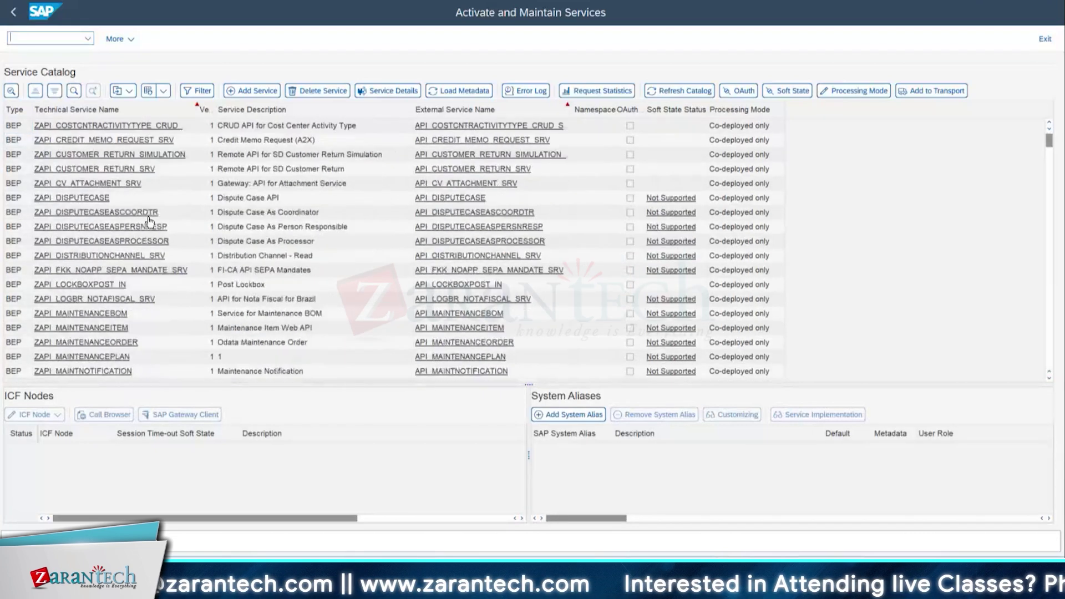
pyautogui.scroll(-15, 116, 244)
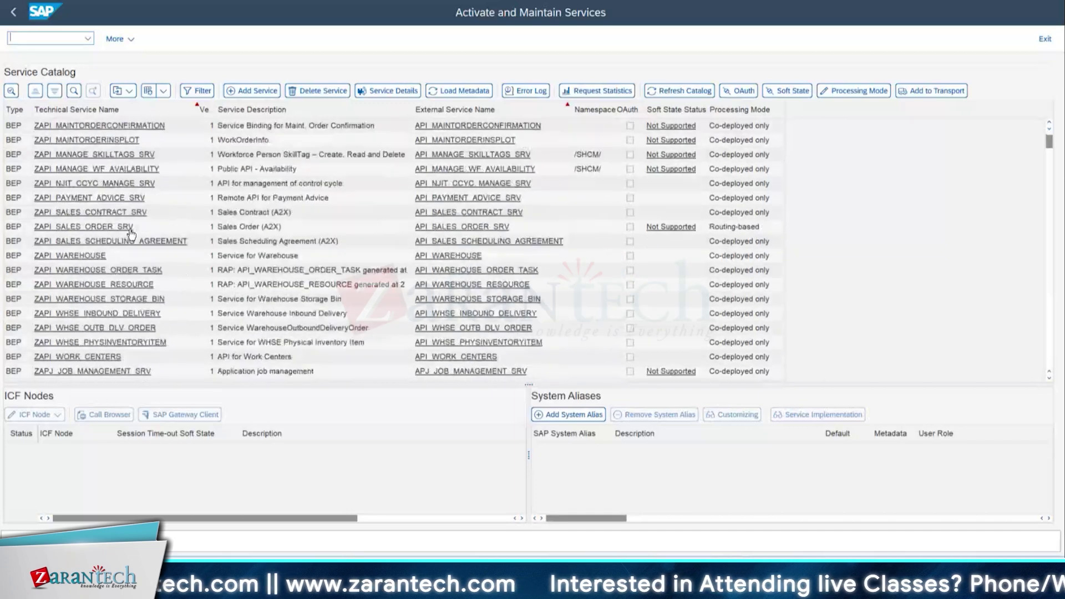
pyautogui.scroll(-20, 131, 233)
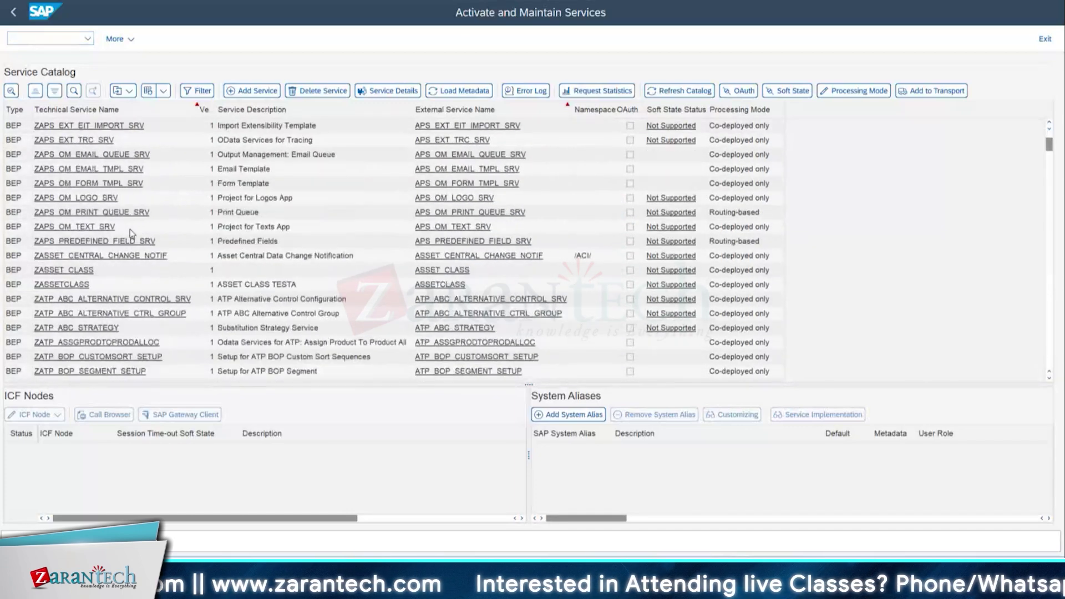
pyautogui.scroll(-20, 132, 233)
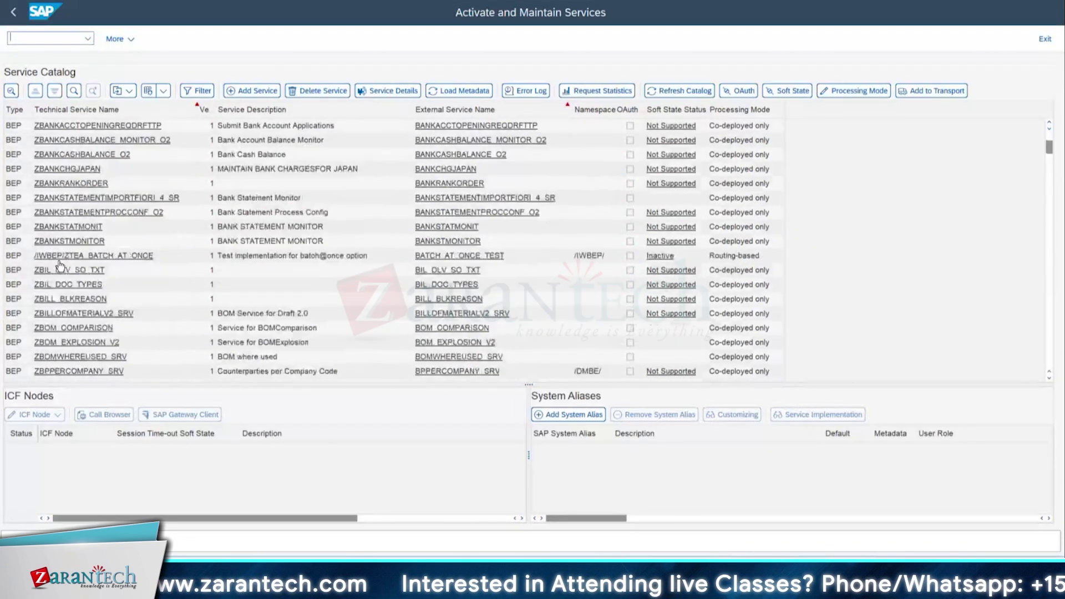
pyautogui.scroll(-5, 69, 256)
pyautogui.scroll(15, 77, 252)
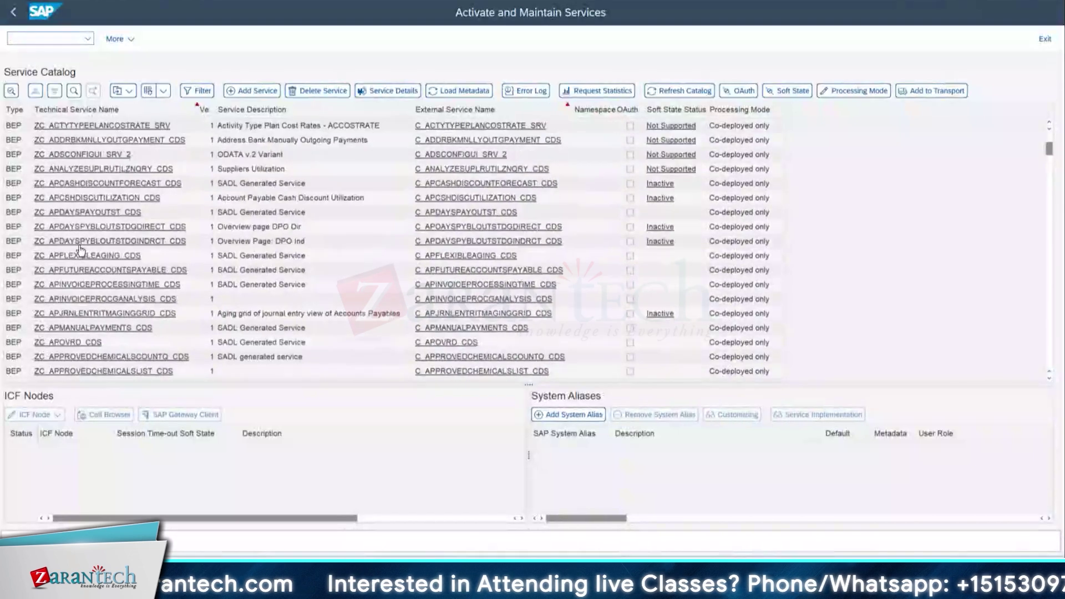
pyautogui.scroll(15, 80, 250)
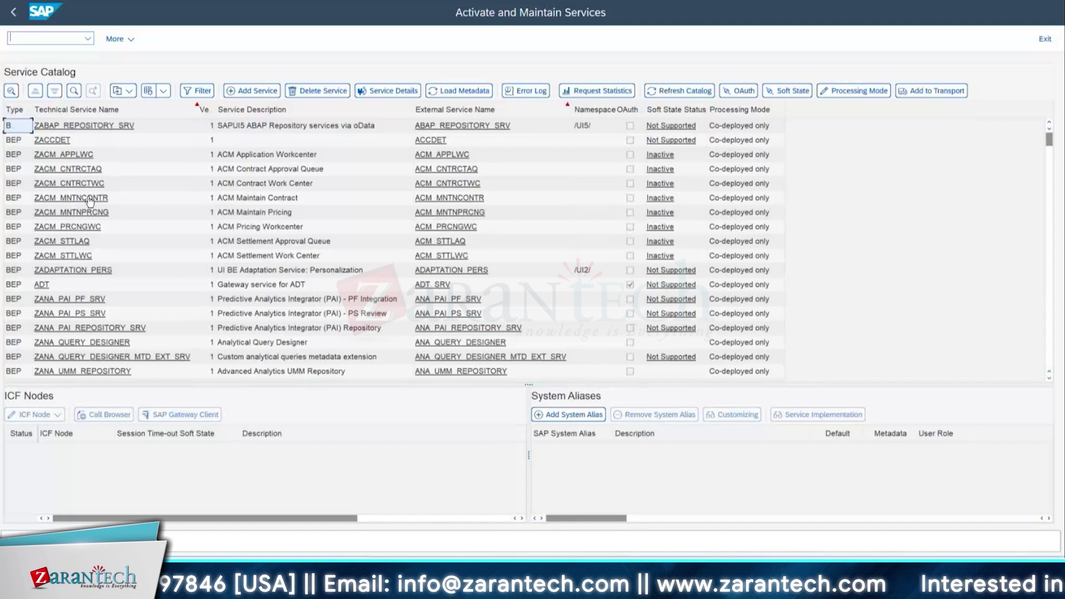
pyautogui.scroll(-1, 127, 199)
pyautogui.scroll(1, 127, 199)
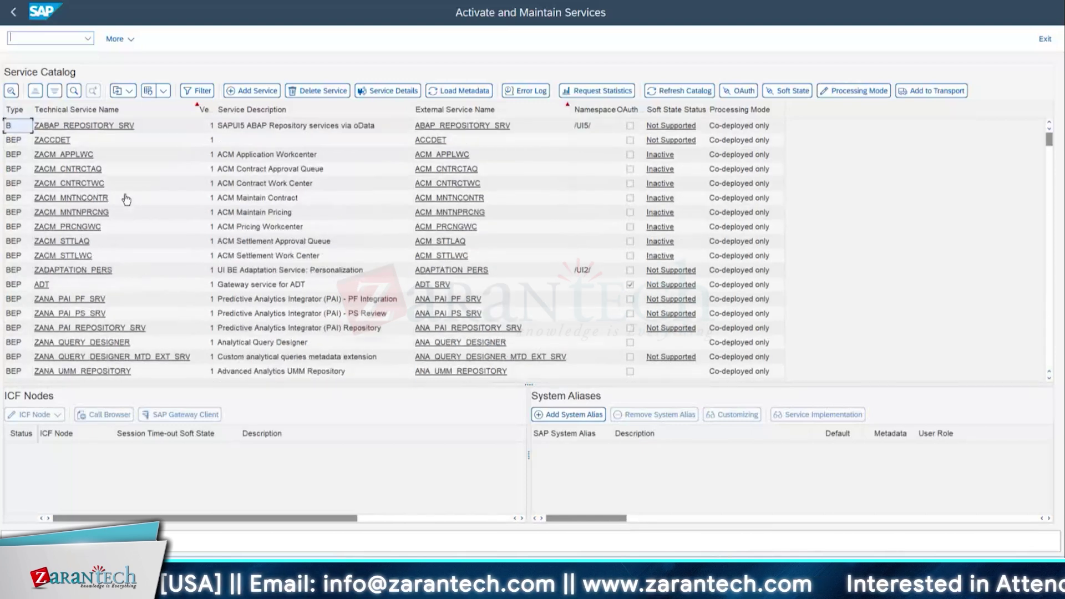
# Filter the Service Catalog by the technical service name *SIMPLE_INB_PO_SRV*, omitting the /SCWM/ prefix.
pyautogui.click(183, 108)
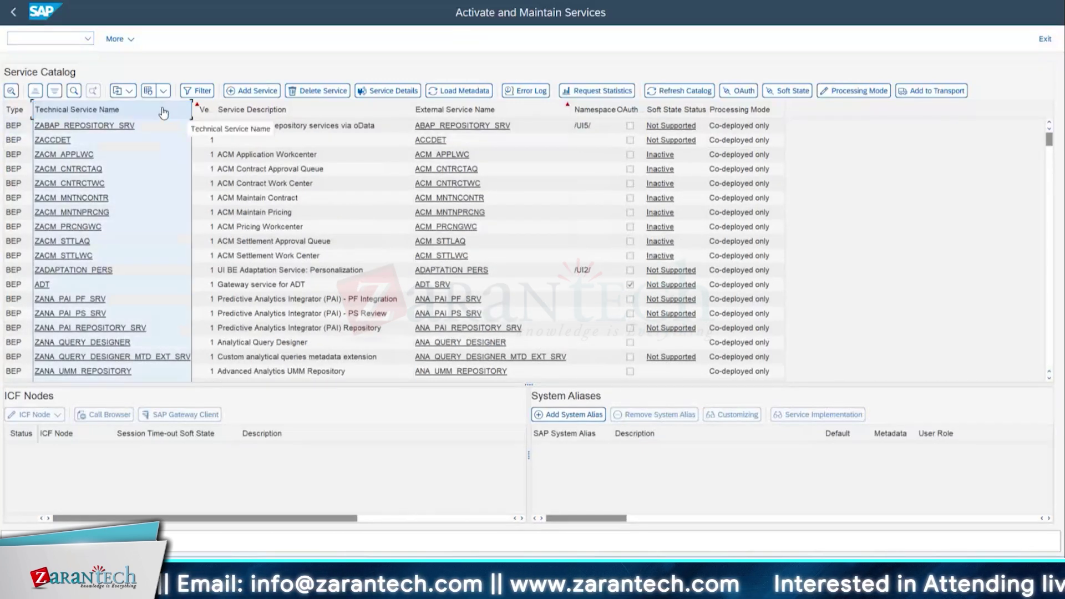
pyautogui.click(198, 91)
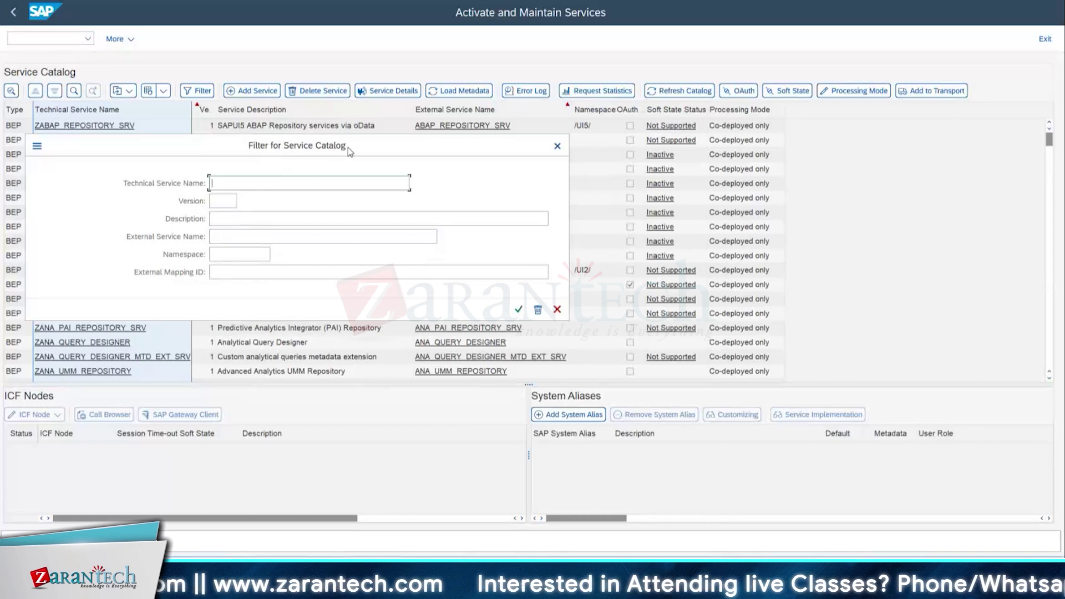
pyautogui.moveTo(352, 149); pyautogui.dragTo(458, 154)
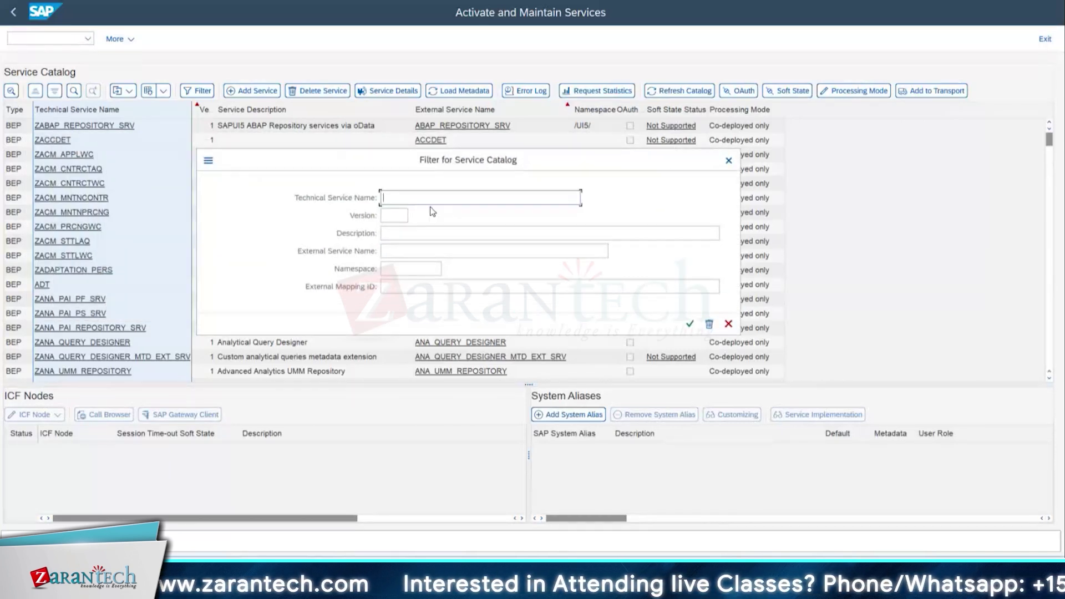
pyautogui.write('*')
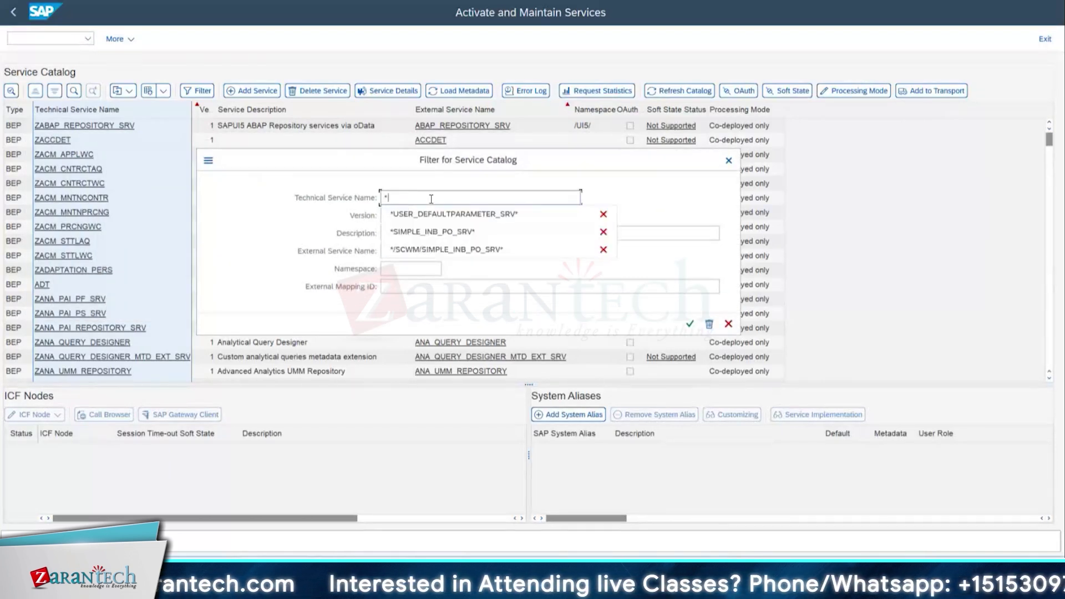
pyautogui.write('/SCWM/SIMPLE_INB_PO_SRV')
pyautogui.moveTo(417, 198); pyautogui.dragTo(407, 197)
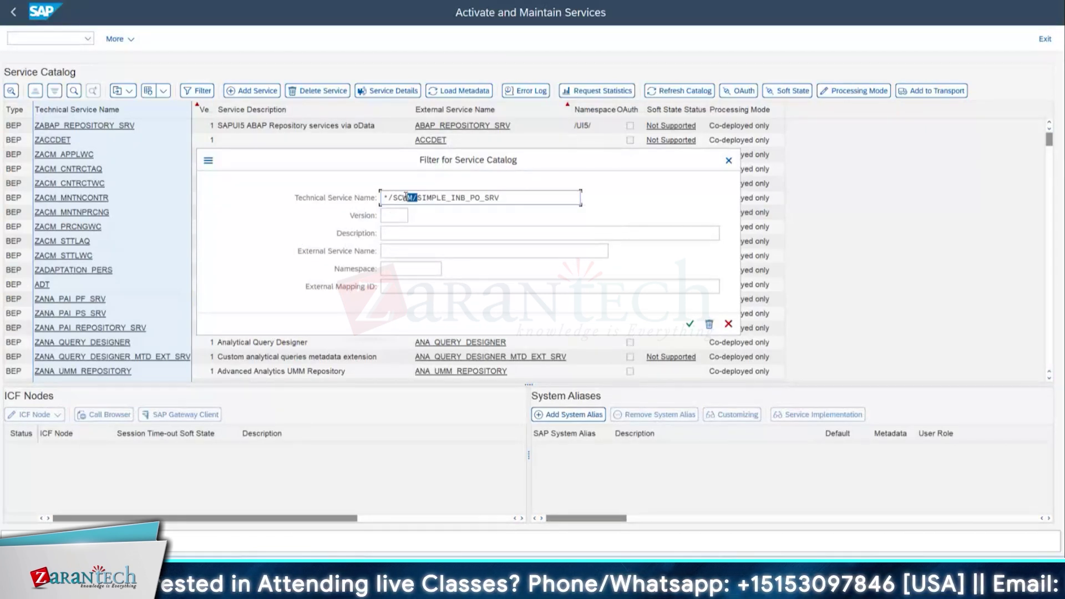
pyautogui.moveTo(407, 198); pyautogui.dragTo(386, 198)
pyautogui.press('BackSpace')
pyautogui.click(497, 197)
pyautogui.write('*')
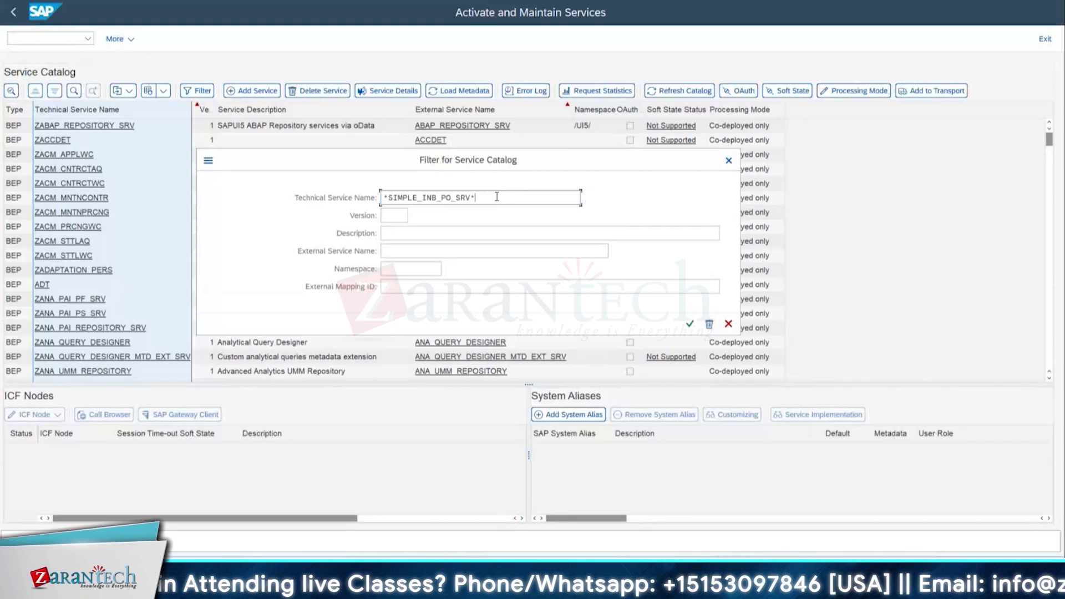
pyautogui.click(690, 324)
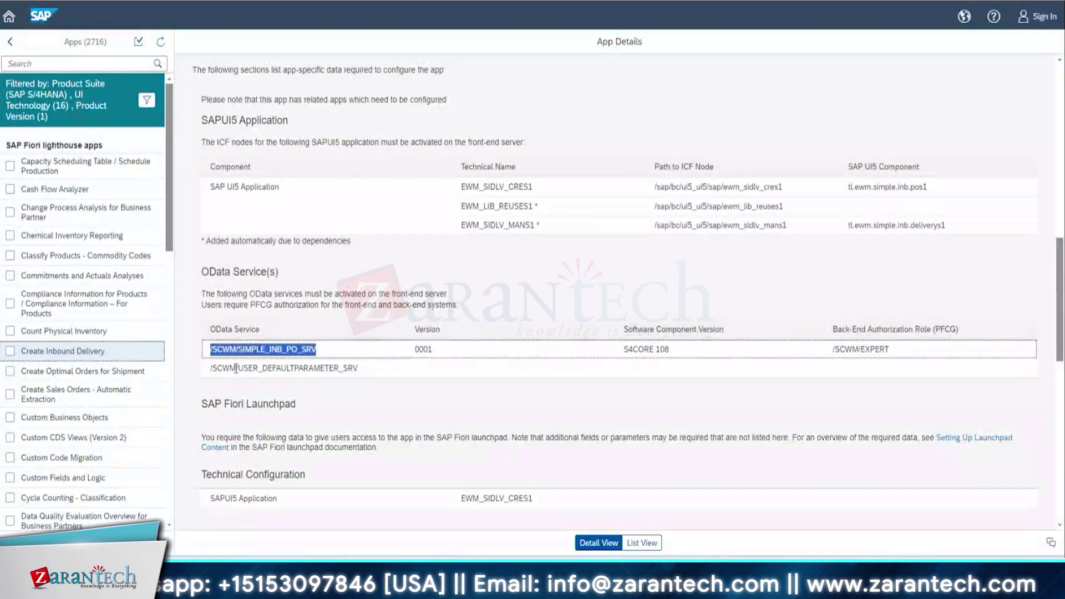
# Select SIMPLE_INB_PO_SRV in the Fiori apps library, then go back from Activate and Maintain Services to SAP Easy Access.
pyautogui.doubleClick(242, 350)
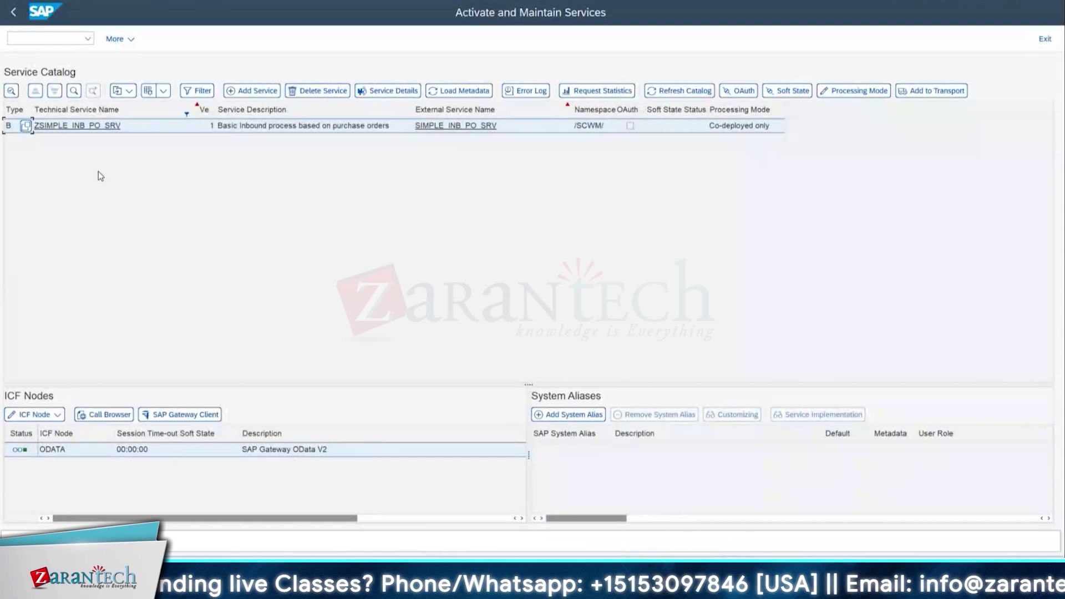
pyautogui.press('F3')
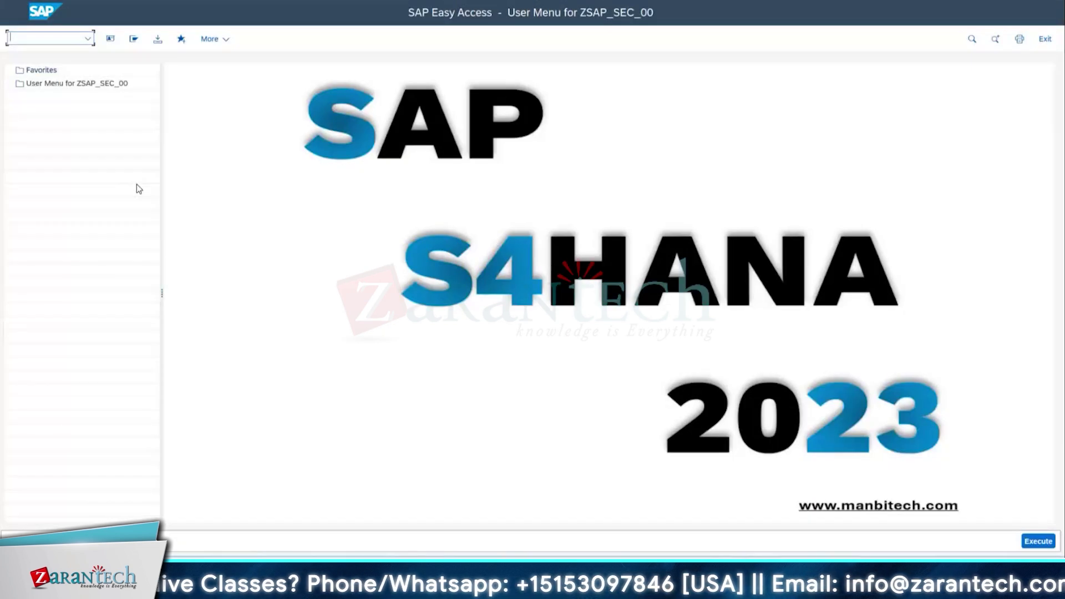
pyautogui.click(76, 82)
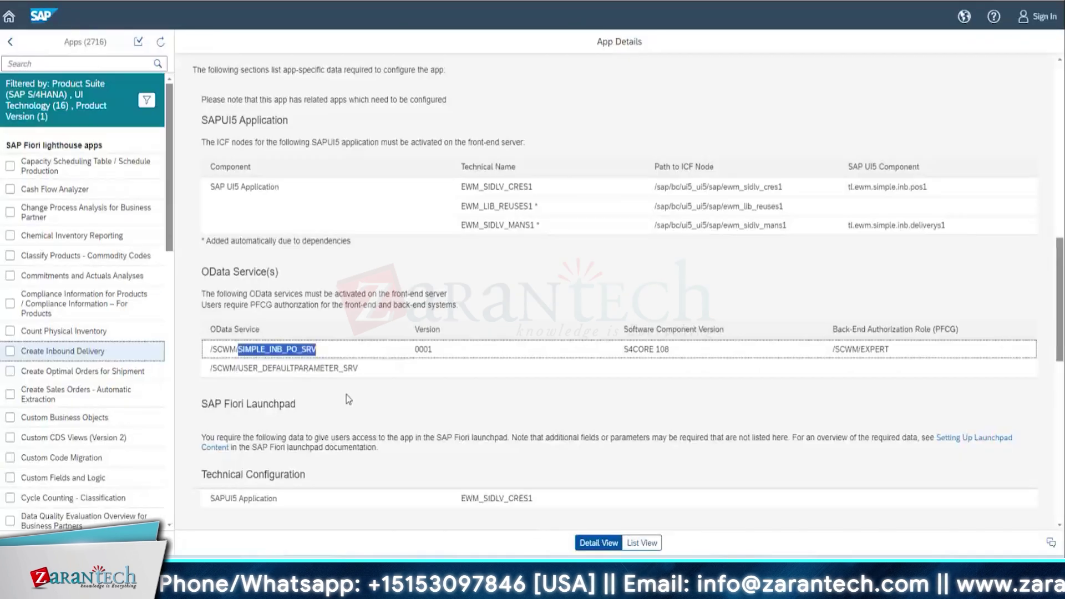
# Look up USER_DEFAULTPARAMETER_SRV from the Fiori apps library in the Service Catalog and widen the Type column.
pyautogui.moveTo(359, 368); pyautogui.dragTo(239, 371)
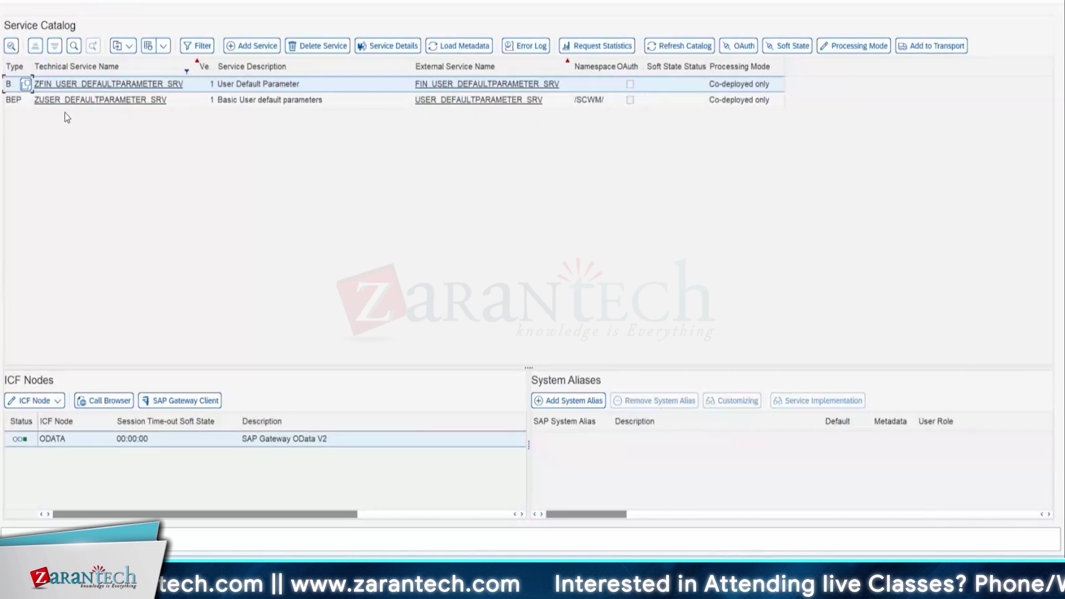
pyautogui.moveTo(32, 71); pyautogui.dragTo(63, 77)
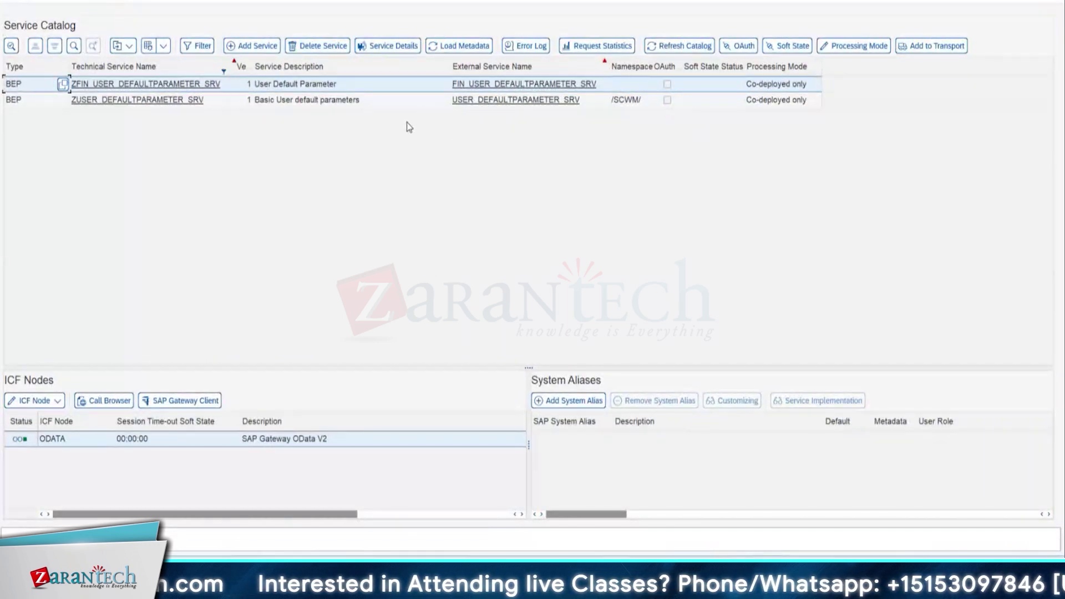
pyautogui.hotkey('alt', 'Tab')
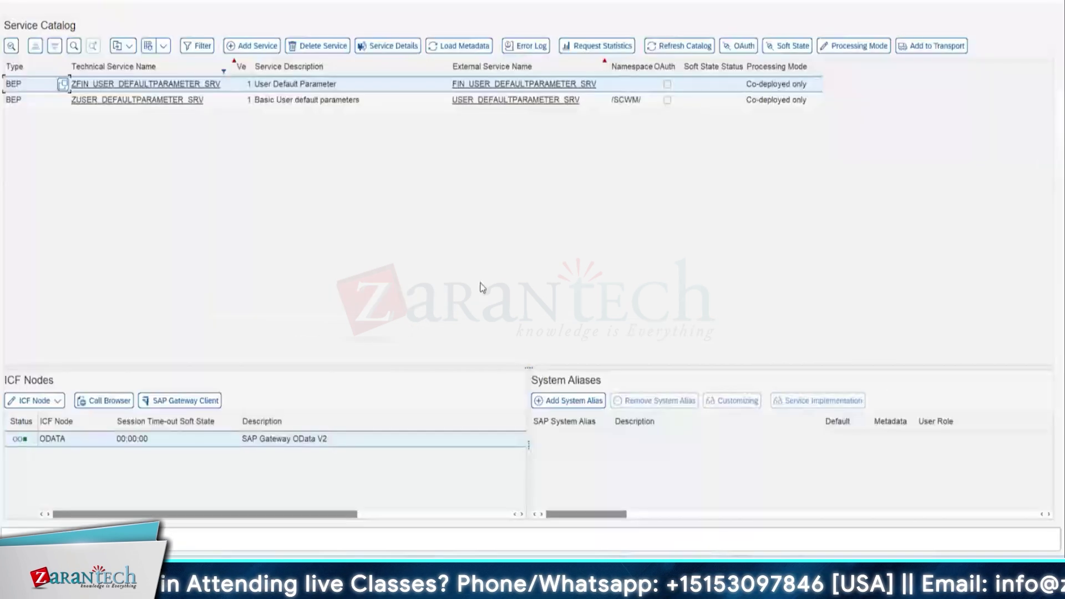
pyautogui.hotkey('alt', 'Tab')
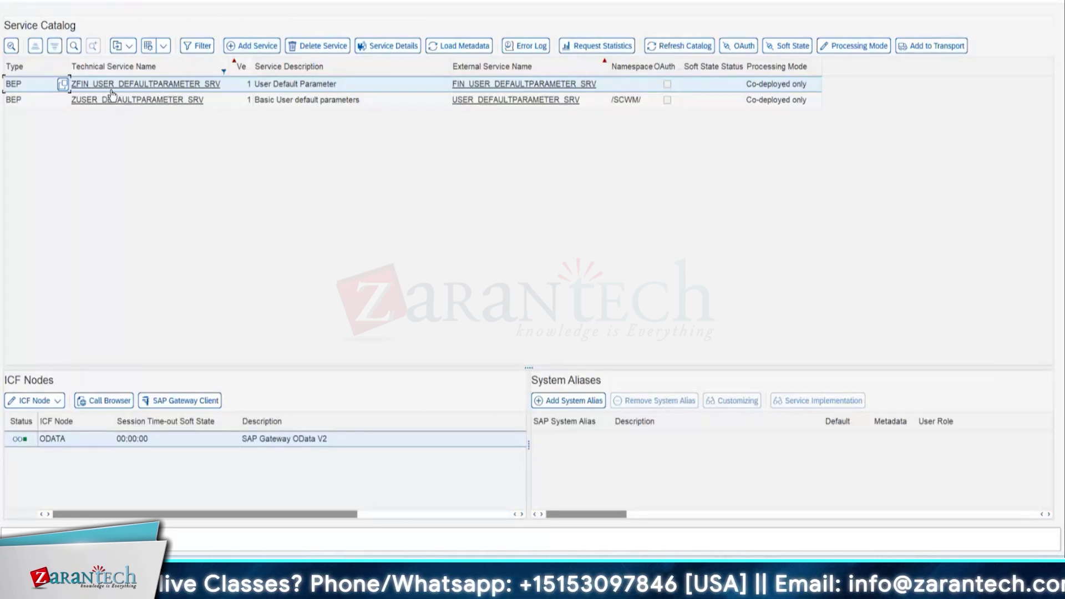
# Start adding a service from the Service Catalog and set the System Alias to LOCAL.
pyautogui.click(256, 46)
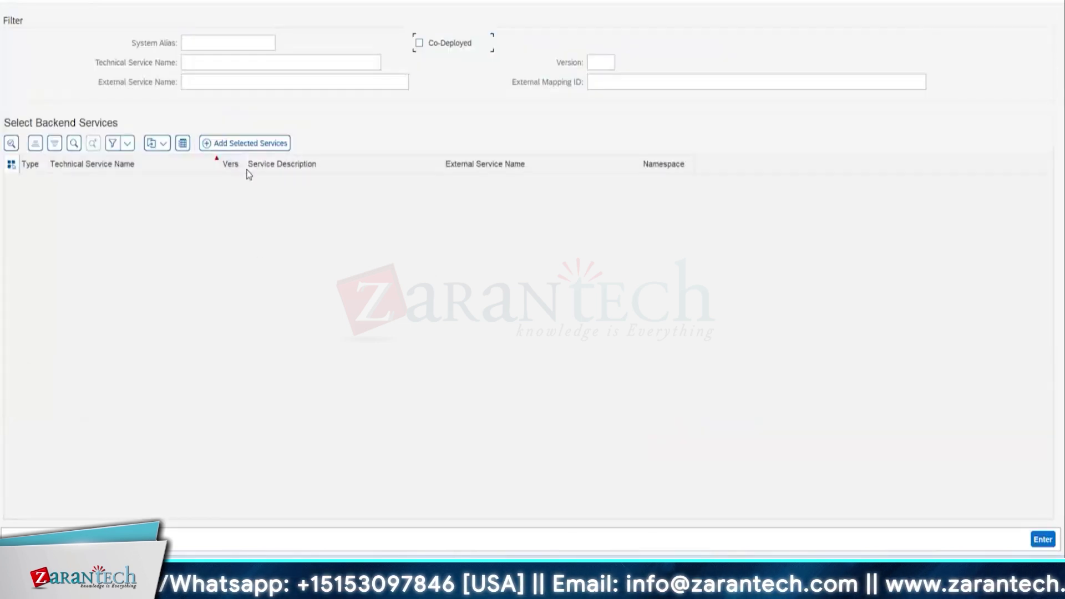
pyautogui.click(246, 49)
pyautogui.write('LOCAL')
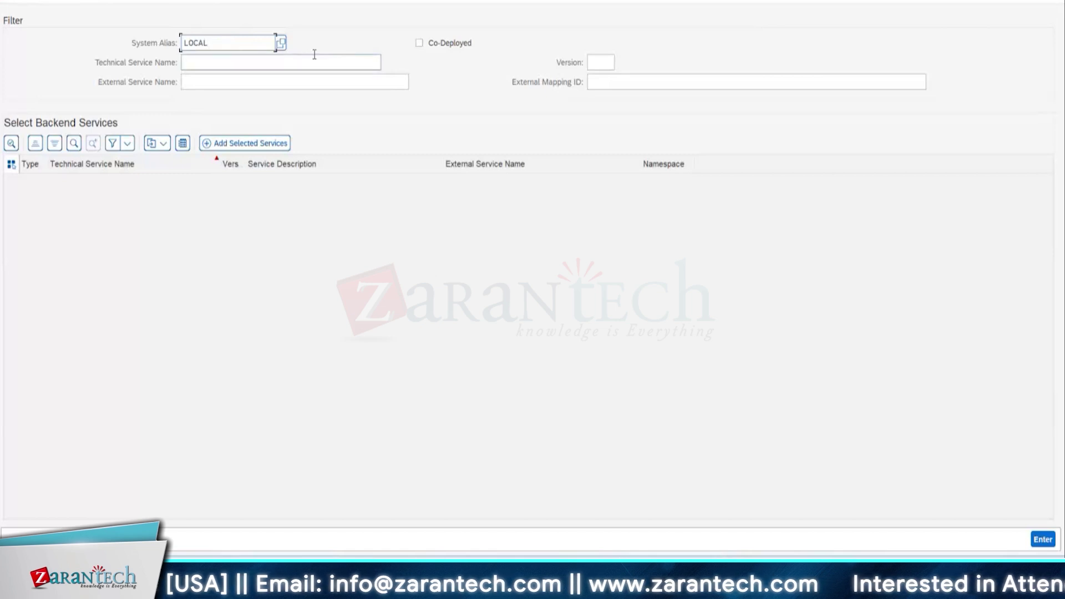
pyautogui.click(226, 63)
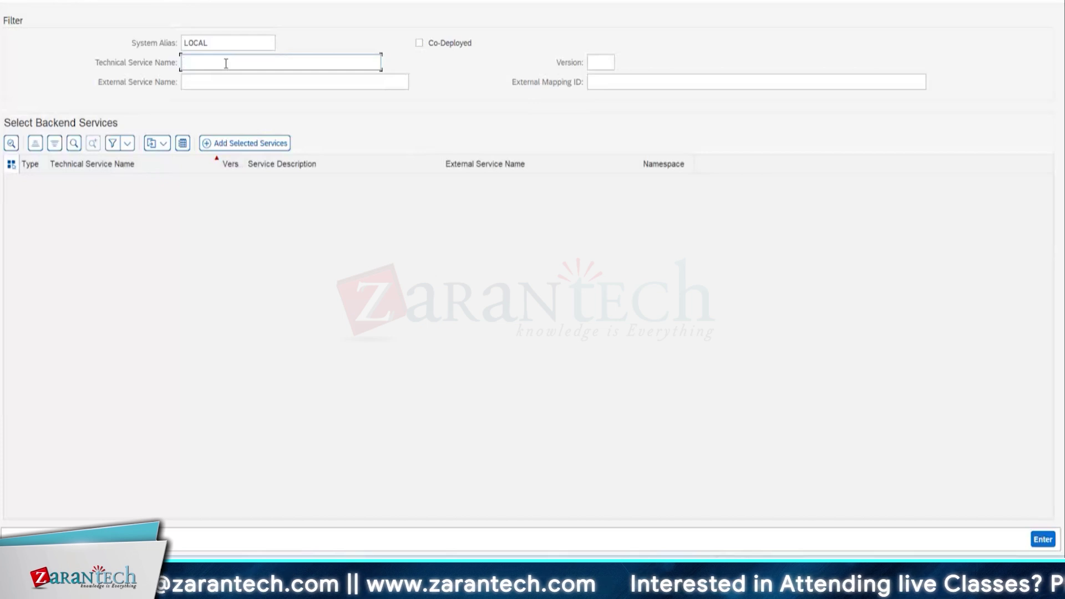
pyautogui.write('/UI2_DEFAULTPARAMETER_SRV')
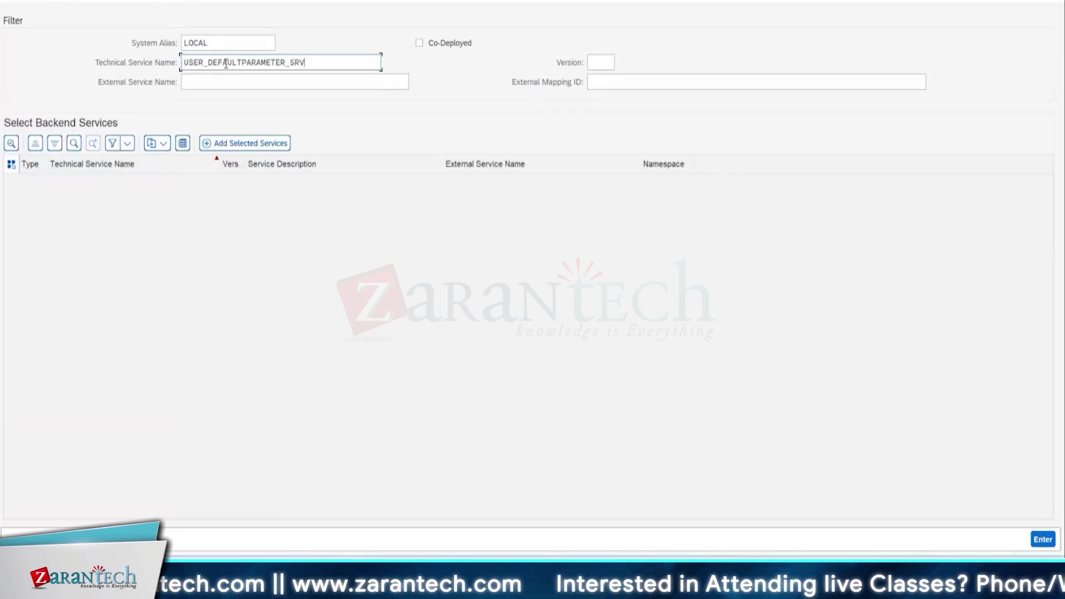
pyautogui.hotkey('ctrl', 'a')
pyautogui.press('BackSpace')
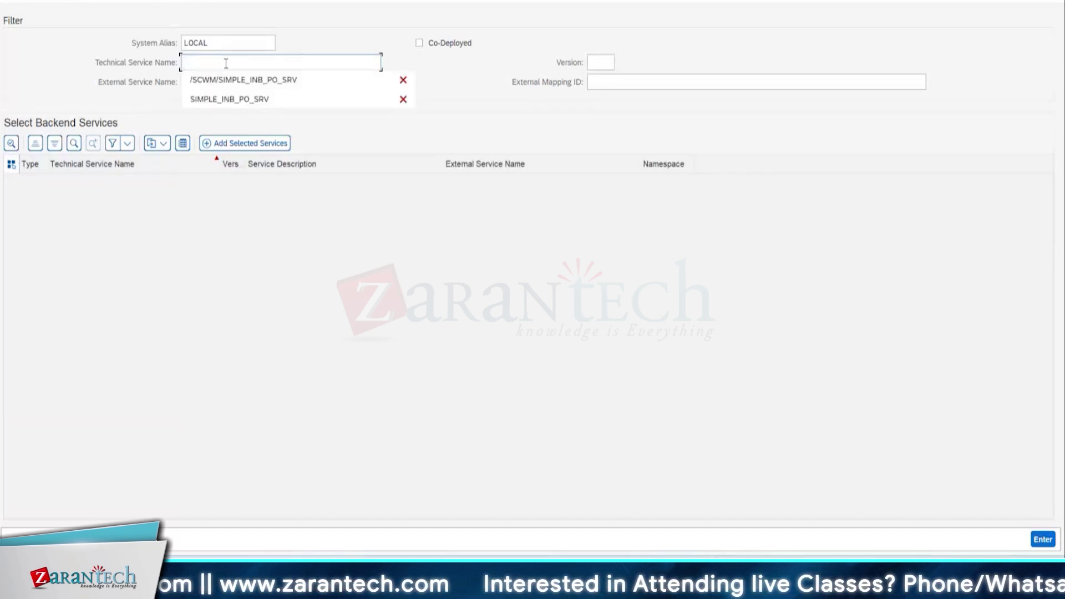
# Copy USER_DEFAULTPARAMETER_SRV from the Fiori apps library's OData Service(s) table and return to the SAP backend services filter.
pyautogui.hotkey('alt', 'Tab')
pyautogui.click(358, 376)
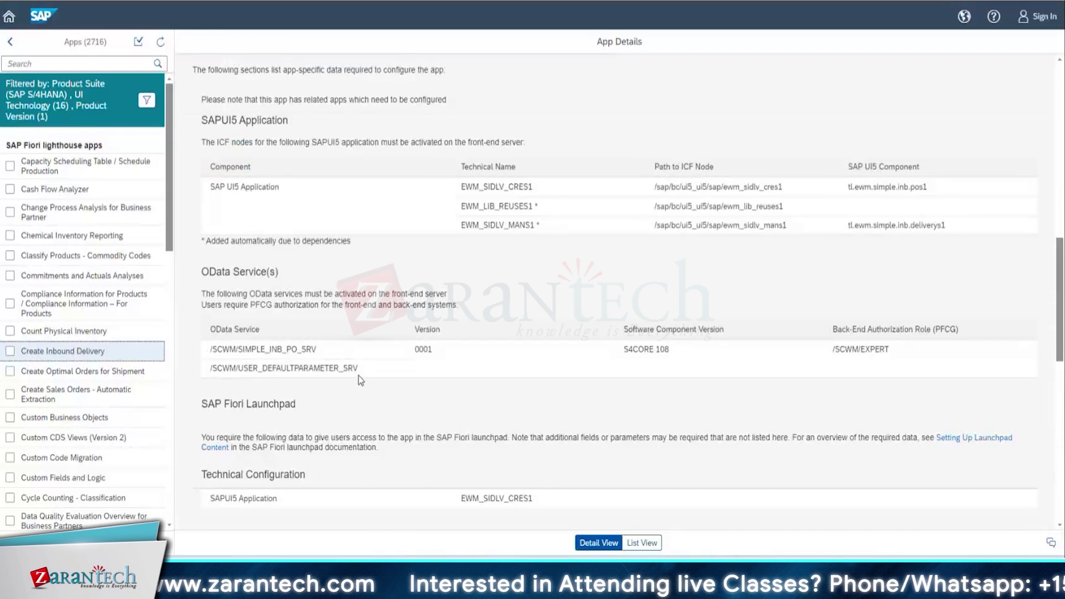
pyautogui.moveTo(358, 374); pyautogui.dragTo(254, 387)
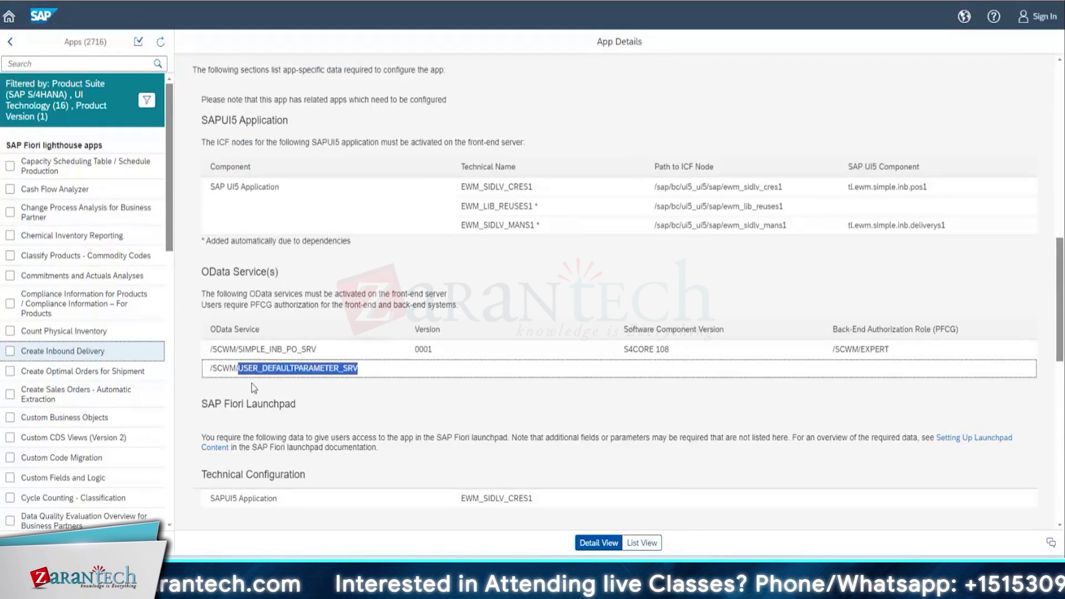
pyautogui.hotkey('ctrl', 'c')
pyautogui.hotkey('alt', 'Tab')
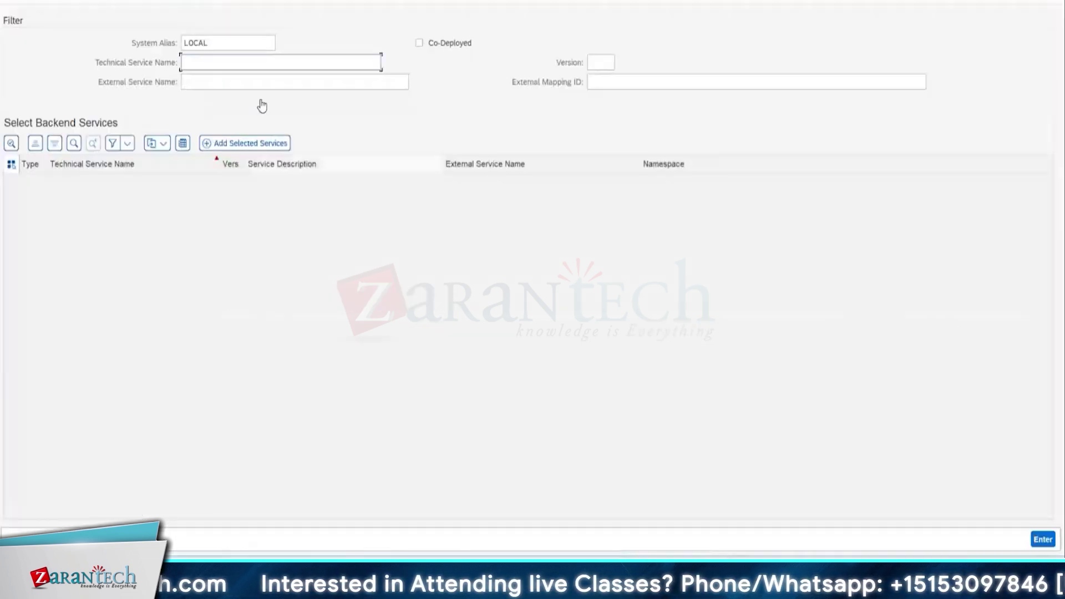
# Search the backend services of alias LOCAL for the technical service name *USER_DEFAULTPARAMETER_SRV*.
pyautogui.click(218, 63)
pyautogui.write('*')
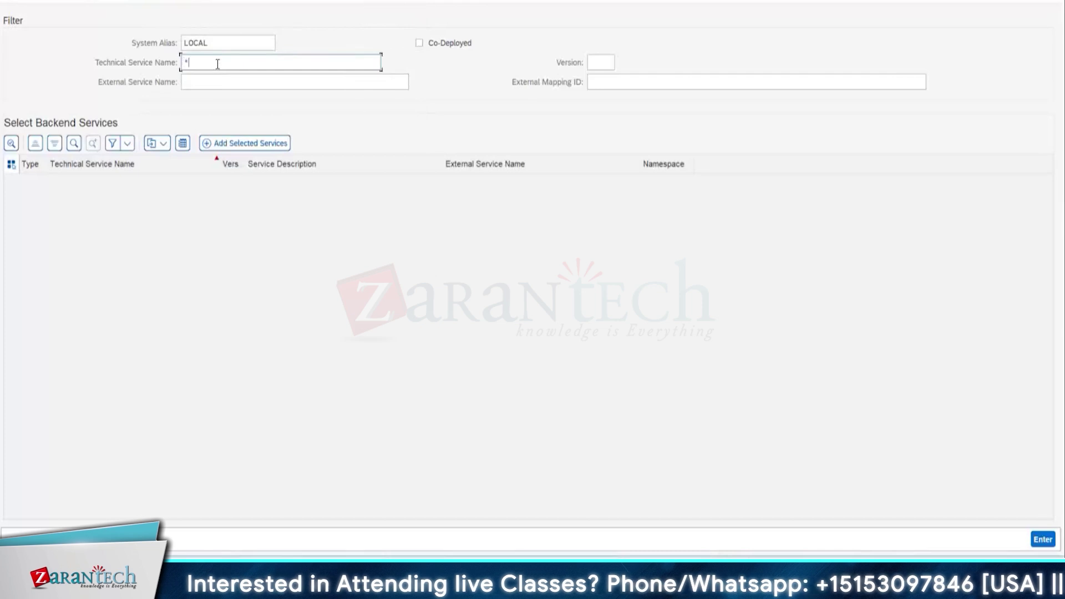
pyautogui.hotkey('ctrl', 'v')
pyautogui.write('*')
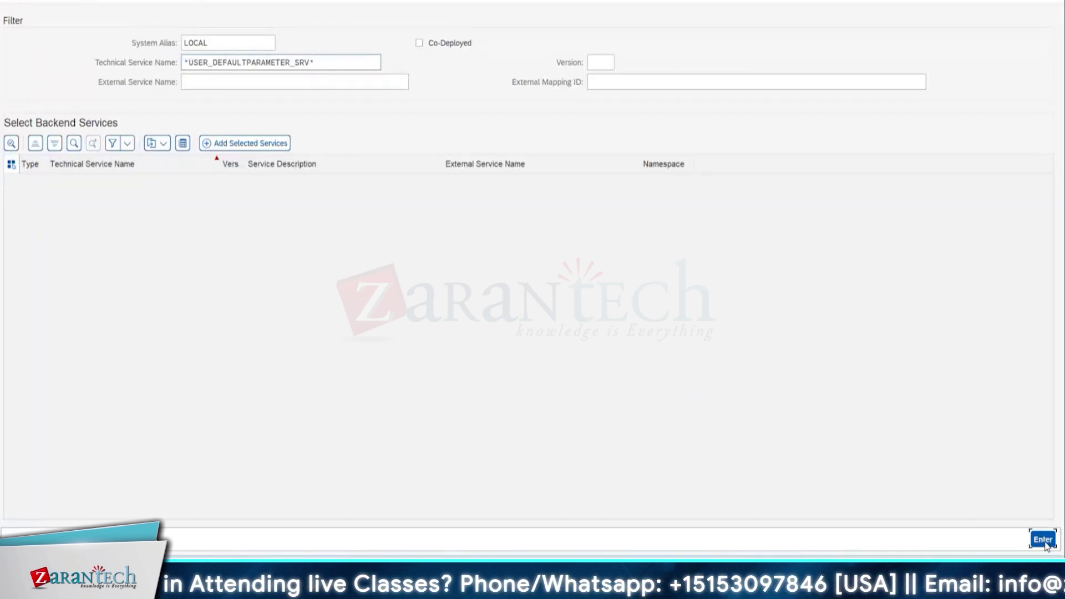
pyautogui.press('Return')
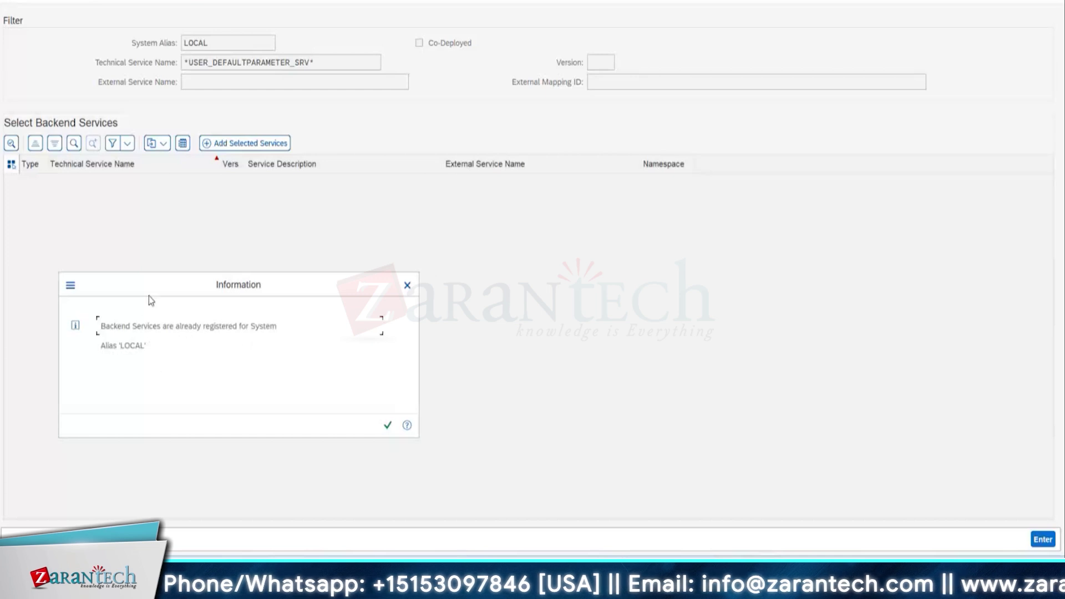
# Dismiss the information message and return to the Service Catalog to check the ODATA ICF node's status.
pyautogui.moveTo(164, 281); pyautogui.dragTo(277, 214)
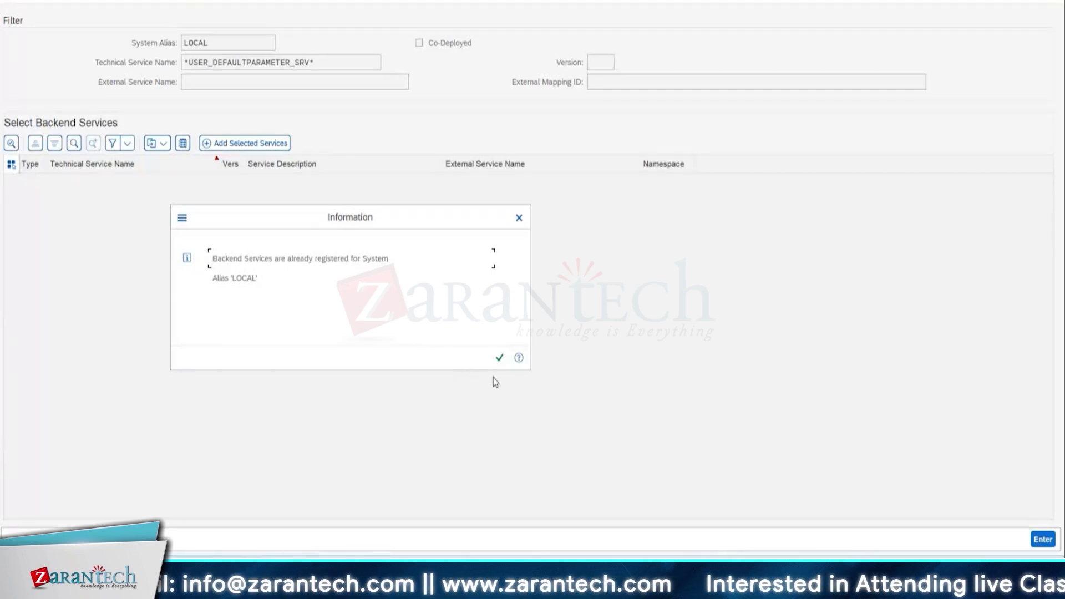
pyautogui.click(499, 357)
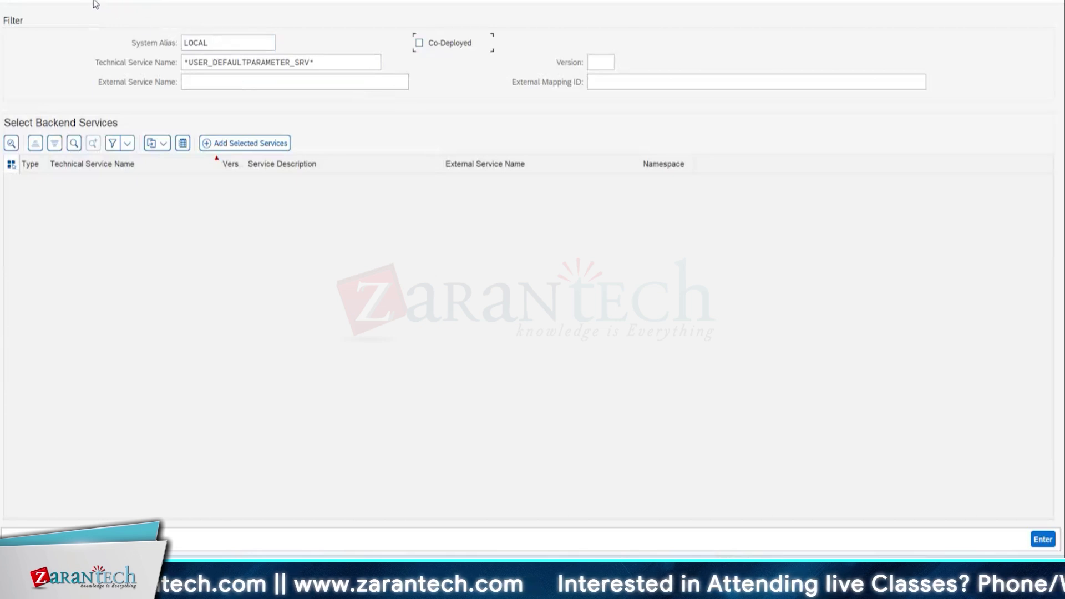
pyautogui.press('Return')
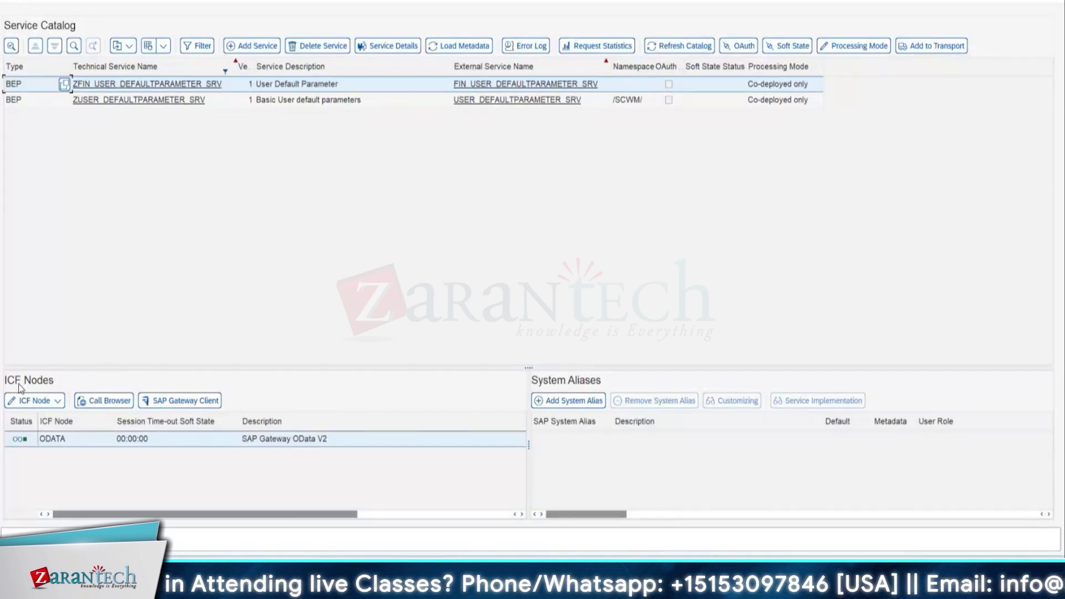
pyautogui.moveTo(22, 442)
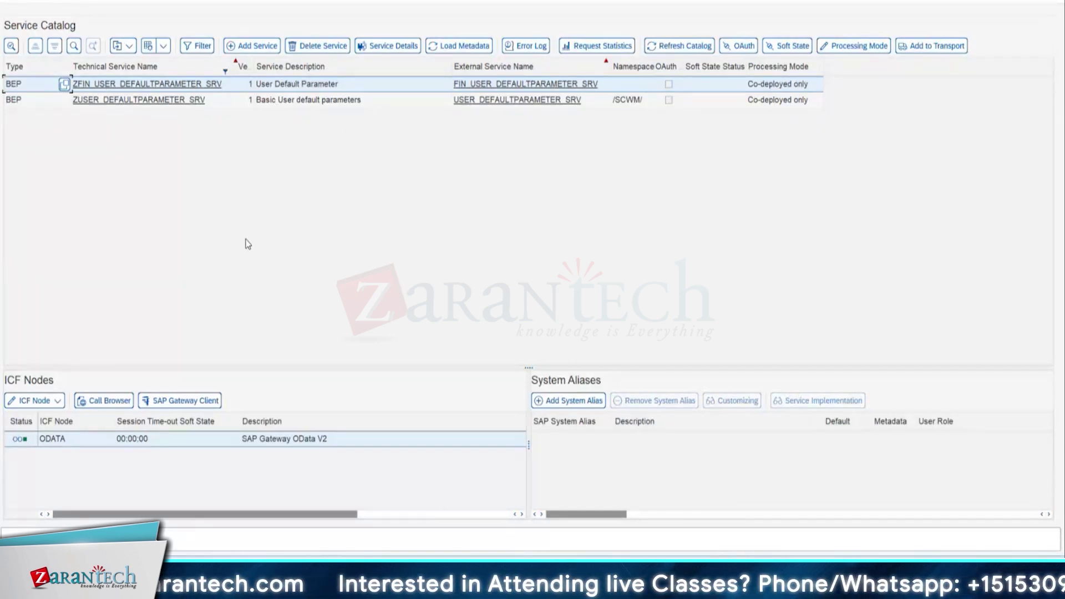
# Switch to the Fiori apps library and review the Create Inbound Delivery app's installation and configuration details.
pyautogui.hotkey('alt', 'Tab')
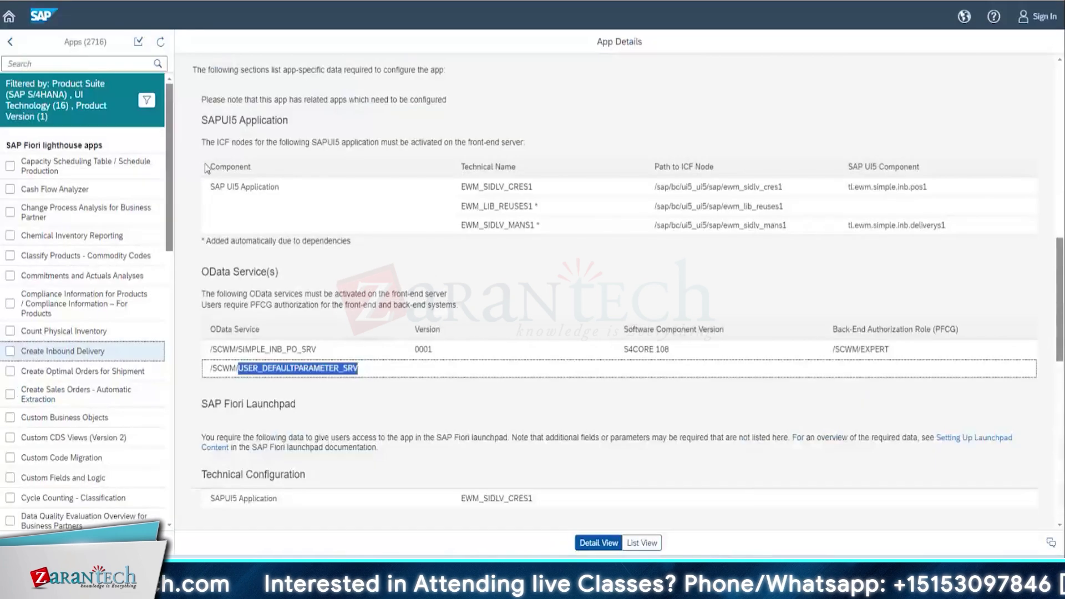
pyautogui.scroll(4, 476, 320)
pyautogui.scroll(-3, 393, 264)
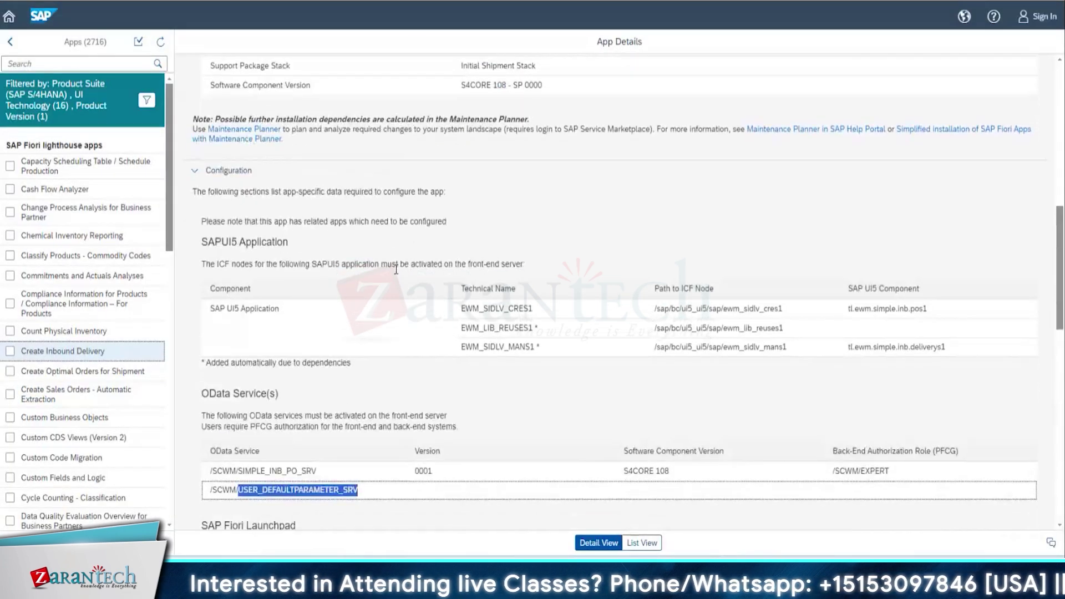
pyautogui.scroll(10, 398, 257)
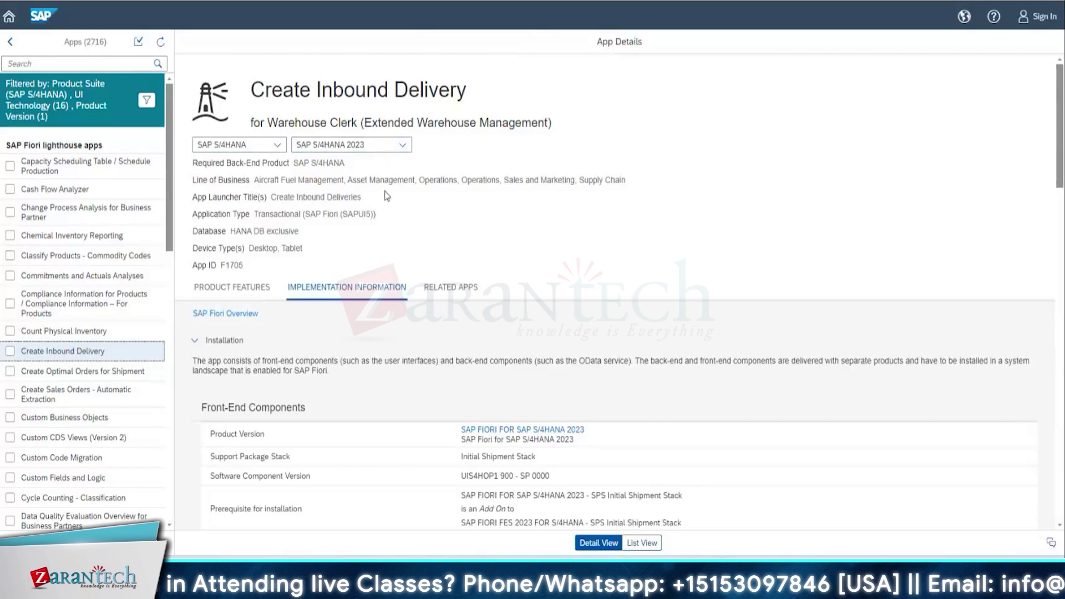
pyautogui.scroll(-3, 385, 228)
pyautogui.scroll(-6, 281, 385)
pyautogui.scroll(-2, 288, 384)
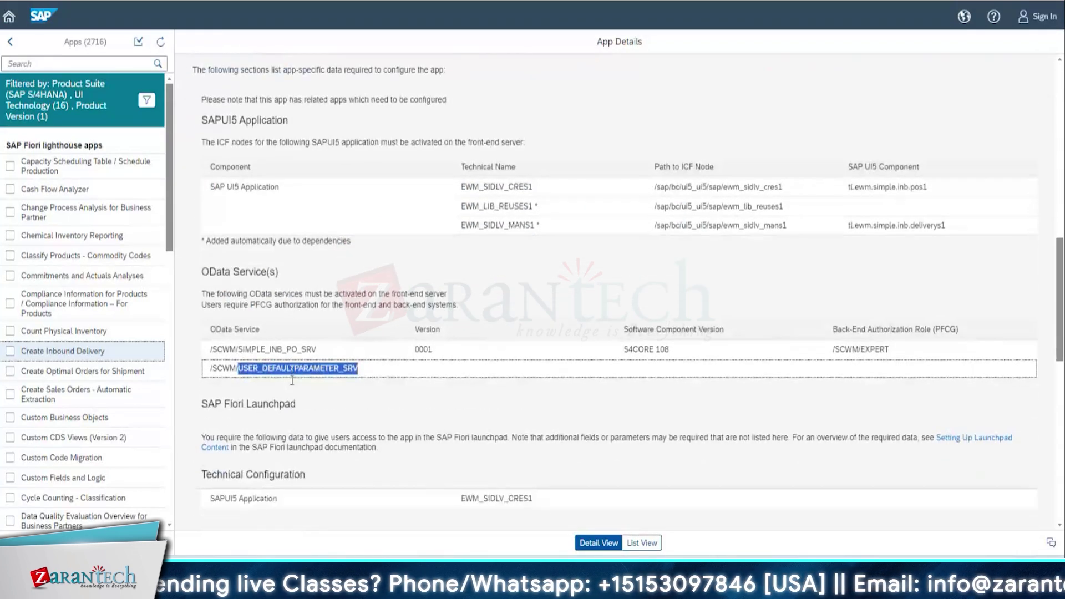
pyautogui.scroll(-2, 292, 384)
pyautogui.scroll(4, 288, 222)
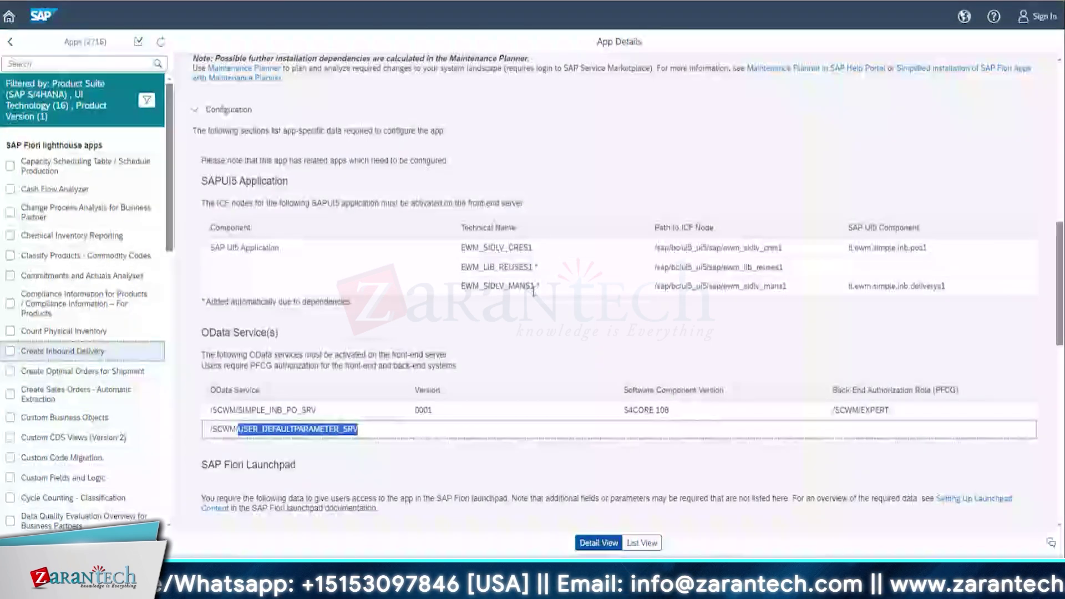
pyautogui.scroll(-1, 534, 295)
pyautogui.scroll(-1, 533, 295)
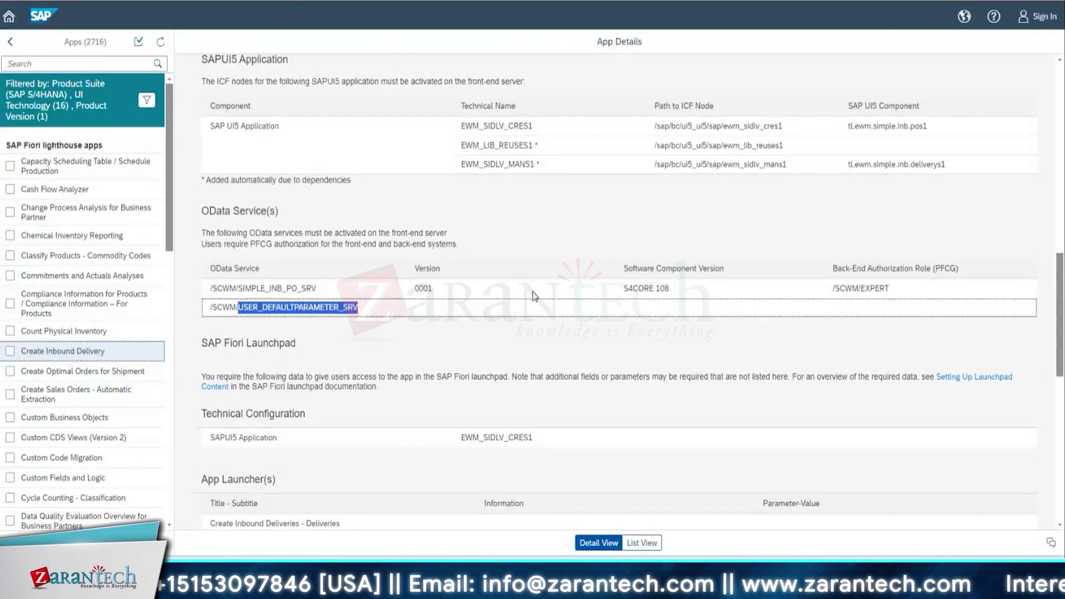
pyautogui.scroll(2, 577, 233)
# Clear the text selection and re-examine the app's SAPUI5 Application and OData Service(s) tables.
pyautogui.click(617, 167)
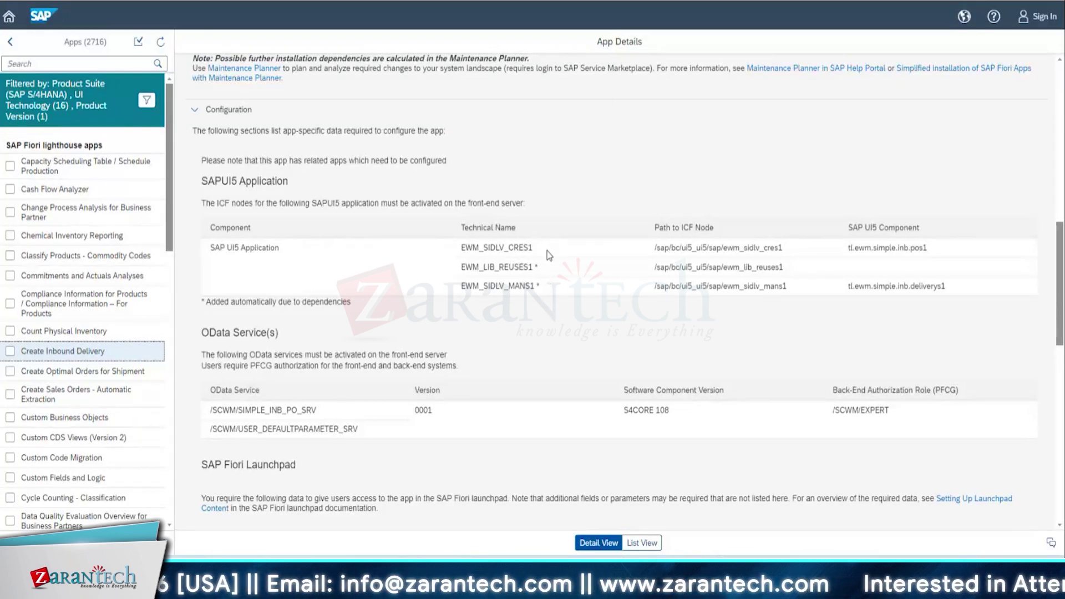
pyautogui.scroll(-3, 560, 300)
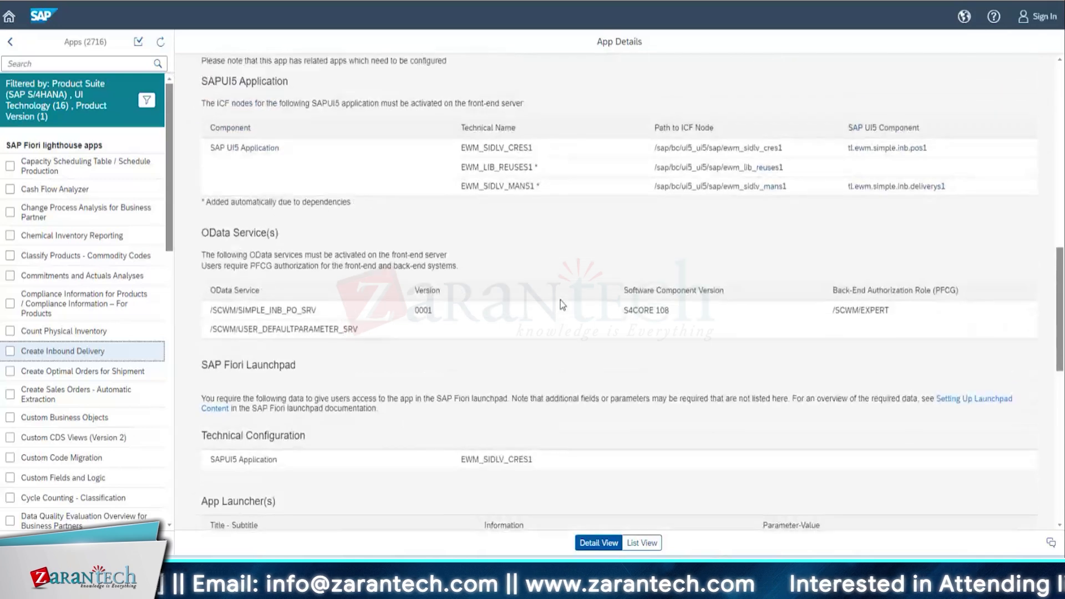
pyautogui.scroll(3, 560, 301)
pyautogui.scroll(1, 560, 301)
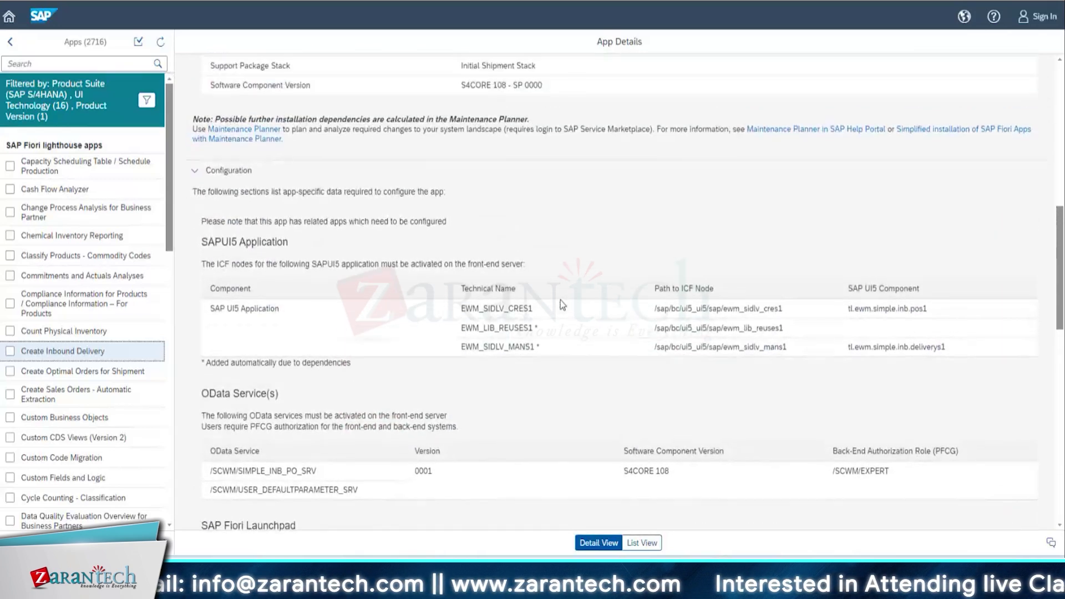